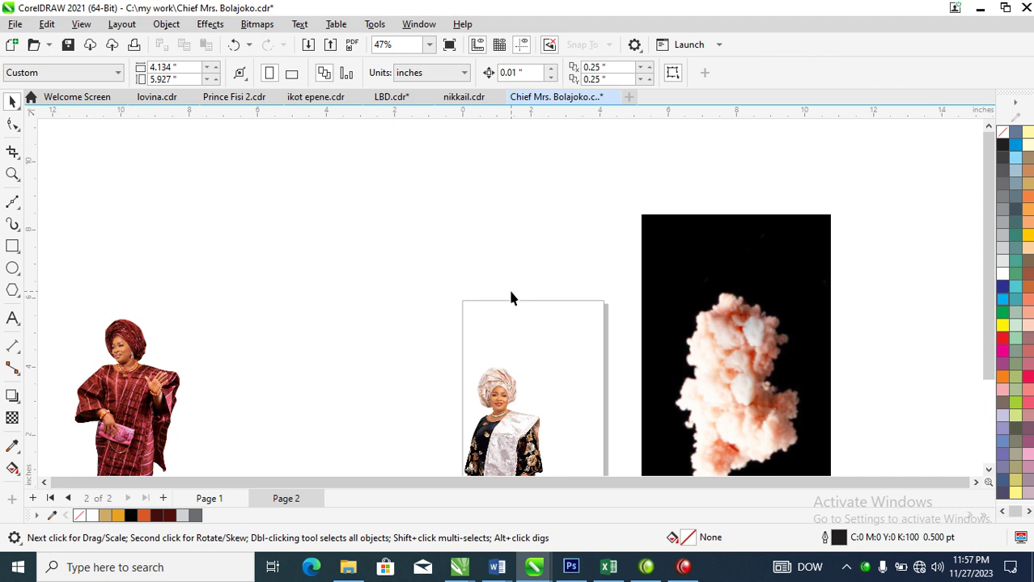
# Raise the com.jpg smoke picture higher on the canvas, right of the page
pyautogui.moveTo(722, 405); pyautogui.dragTo(765, 317)
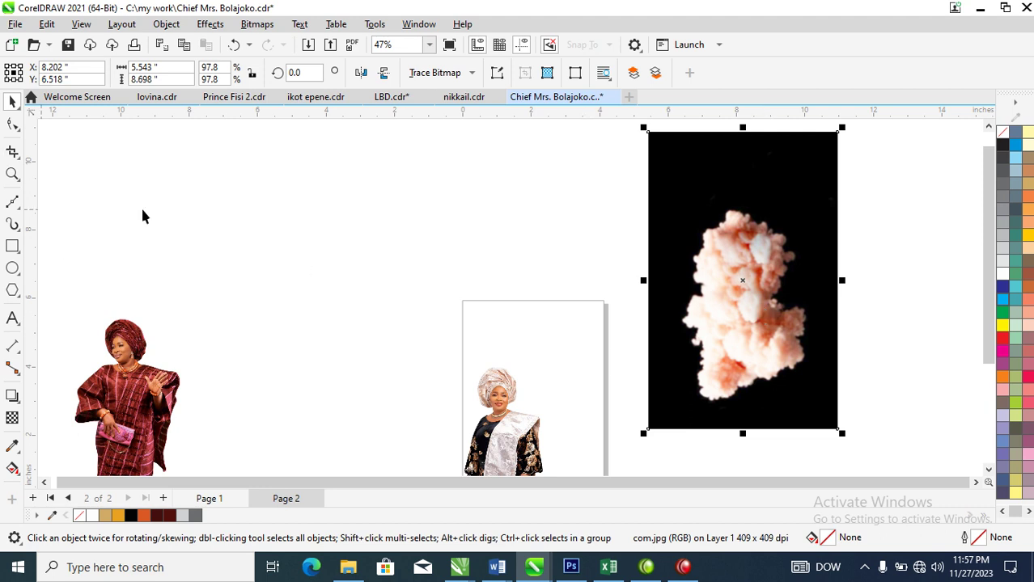
# Set the page size to A5 (148 × 210 mm) and move the head-tie portrait off the page to the left
pyautogui.click(88, 272)
pyautogui.click(85, 74)
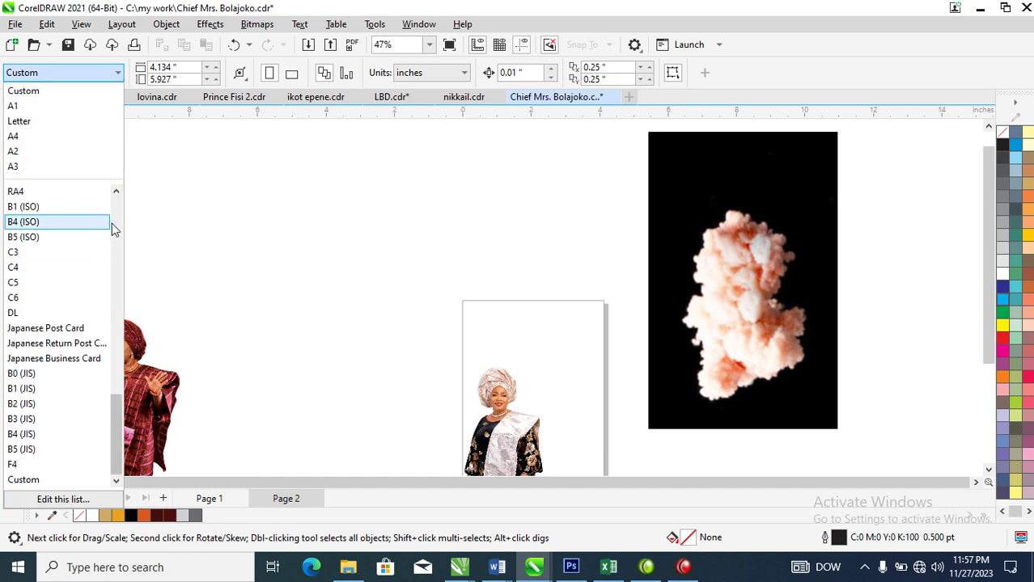
pyautogui.moveTo(117, 418); pyautogui.dragTo(119, 338)
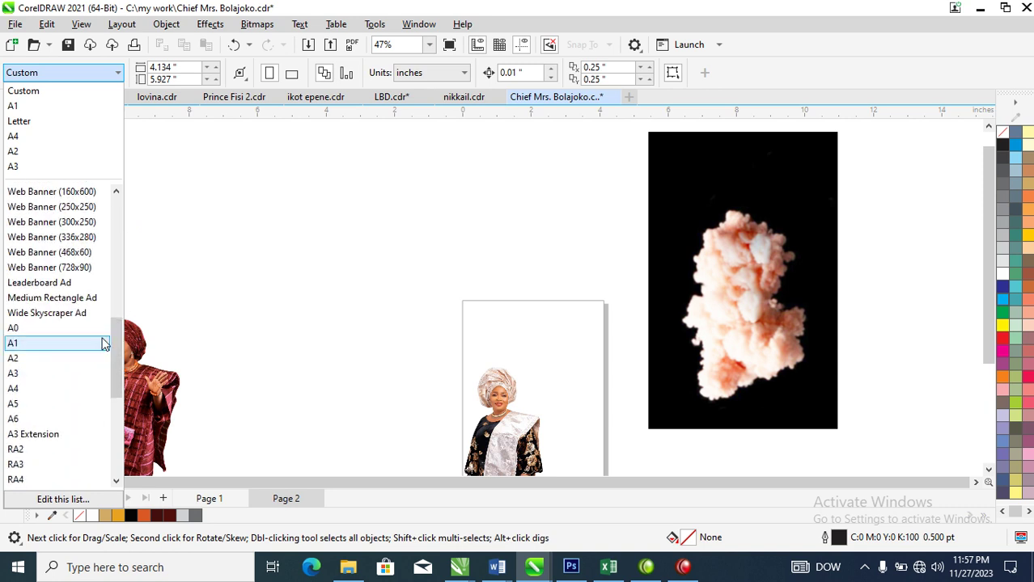
pyautogui.click(23, 404)
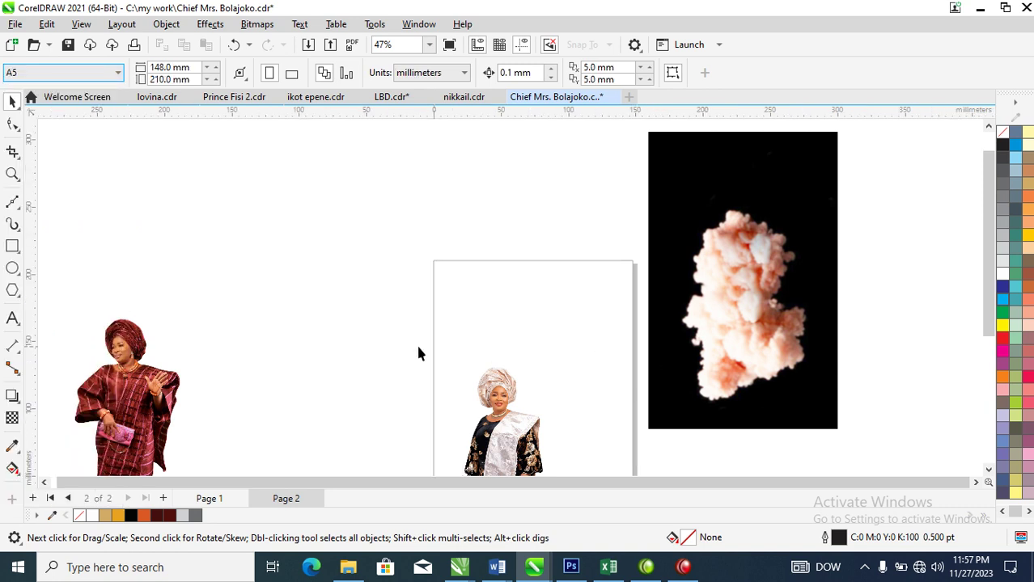
pyautogui.moveTo(488, 453); pyautogui.dragTo(246, 265)
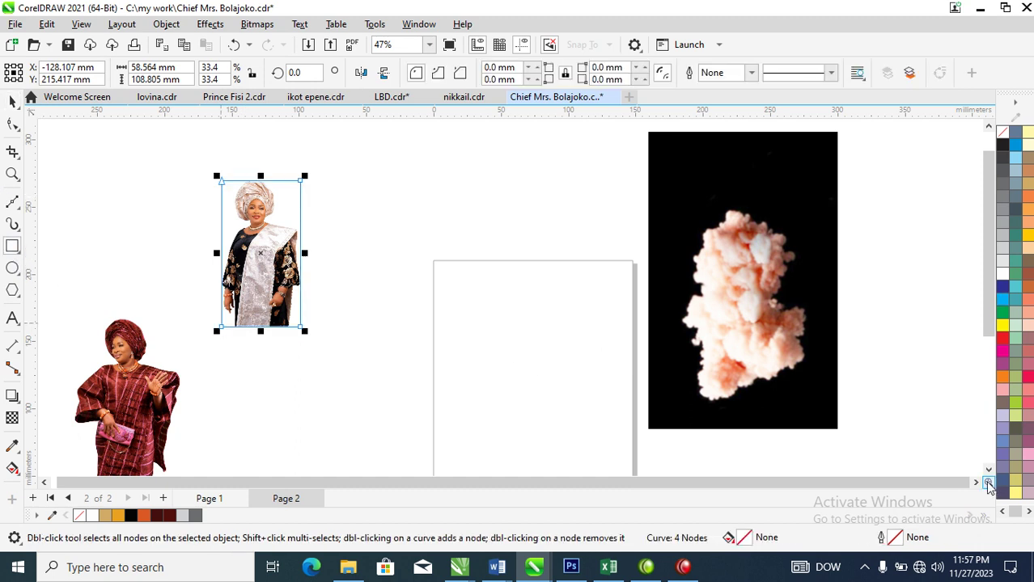
# Draw a rectangle of about 147.5 × 210 mm over the A5 page and drag the smoke picture onto it
pyautogui.scroll(-2, 987, 473)
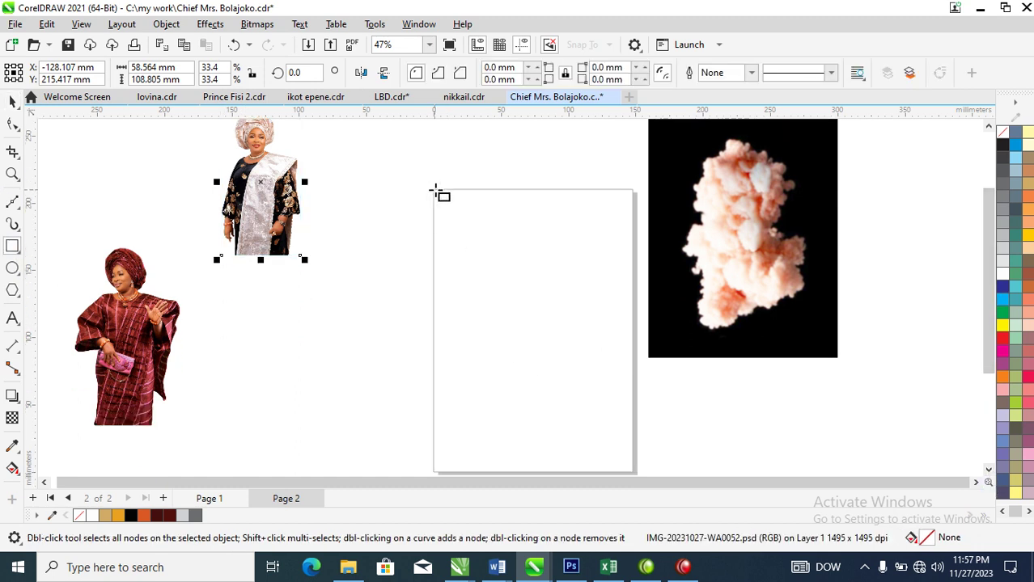
pyautogui.moveTo(432, 189); pyautogui.dragTo(635, 430)
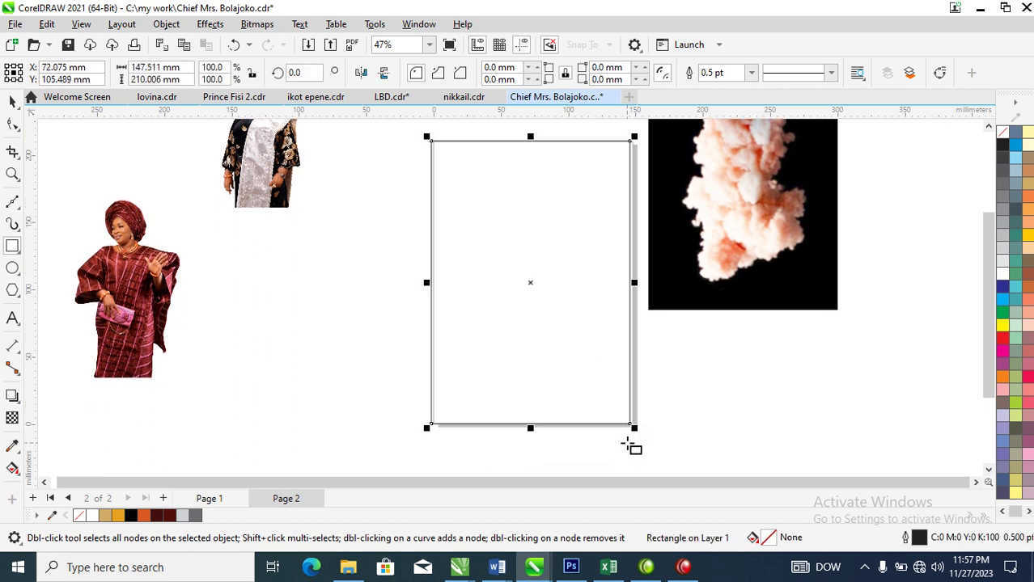
pyautogui.press('space')
pyautogui.moveTo(739, 174); pyautogui.dragTo(577, 243)
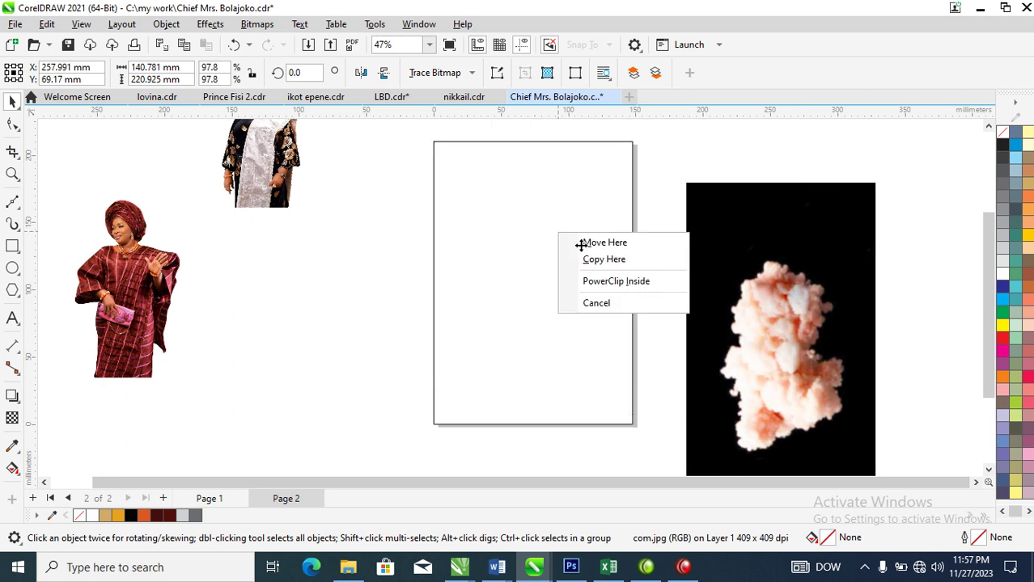
# Undo the first clip, then PowerClip the smoke picture into the page rectangle with Place Inside Frame
pyautogui.click(638, 285)
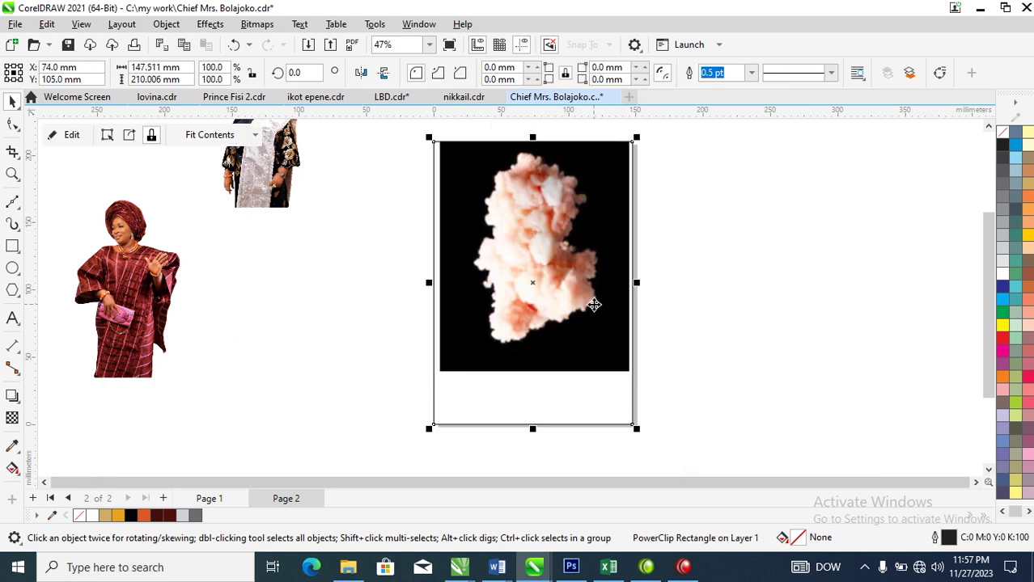
pyautogui.hotkey('ctrl', 'z')
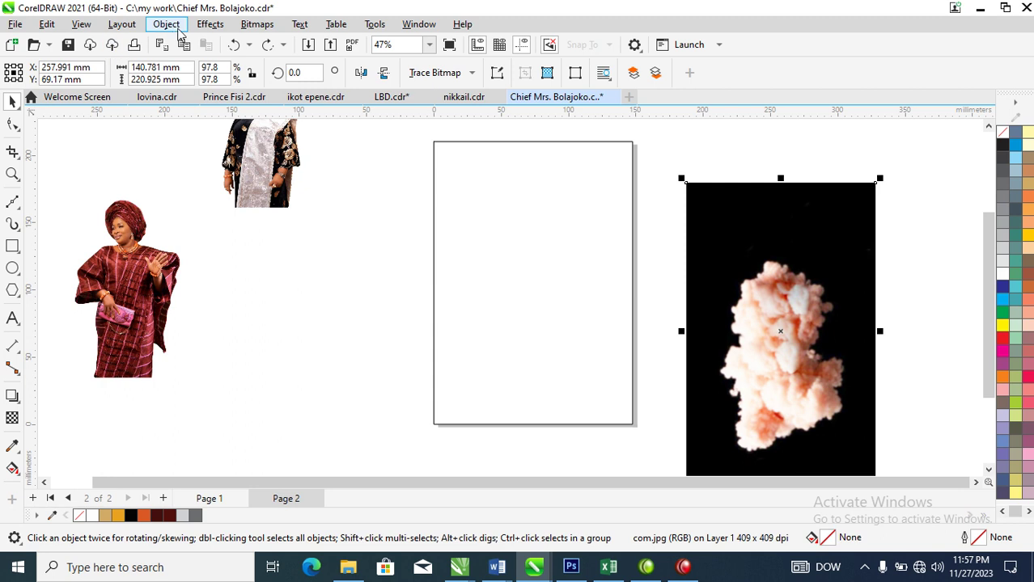
pyautogui.click(168, 28)
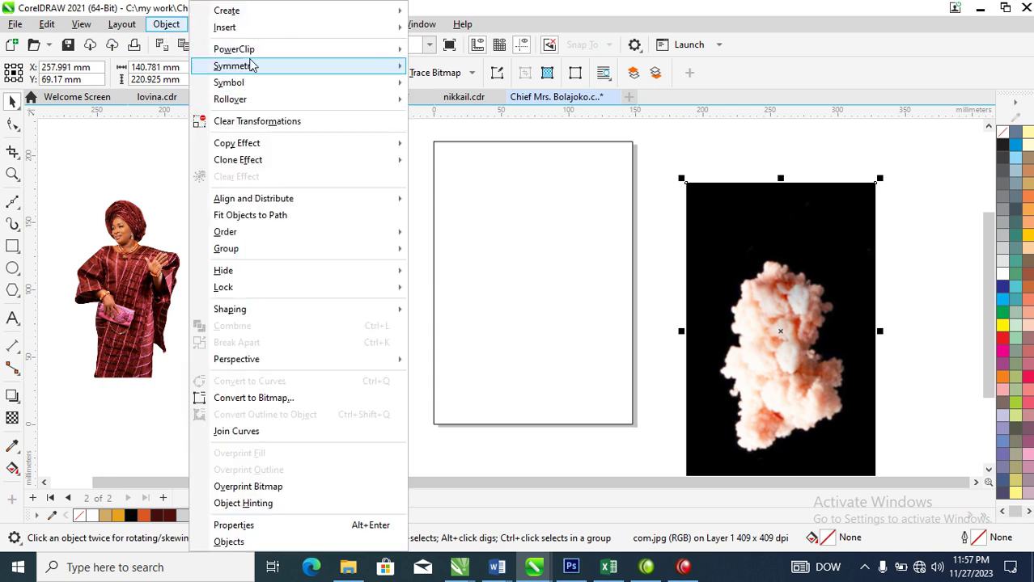
pyautogui.moveTo(336, 57)
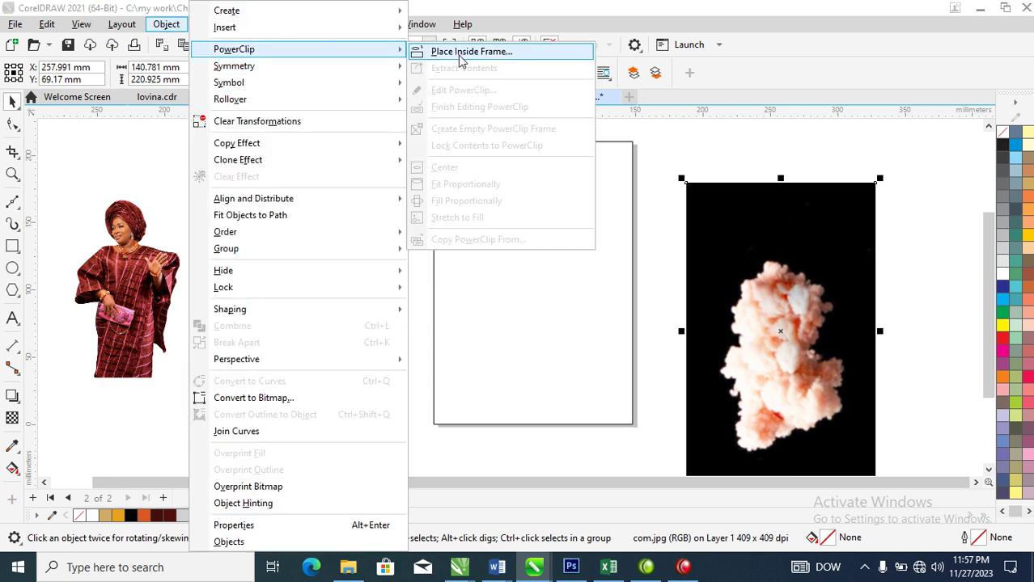
pyautogui.click(471, 52)
pyautogui.click(496, 225)
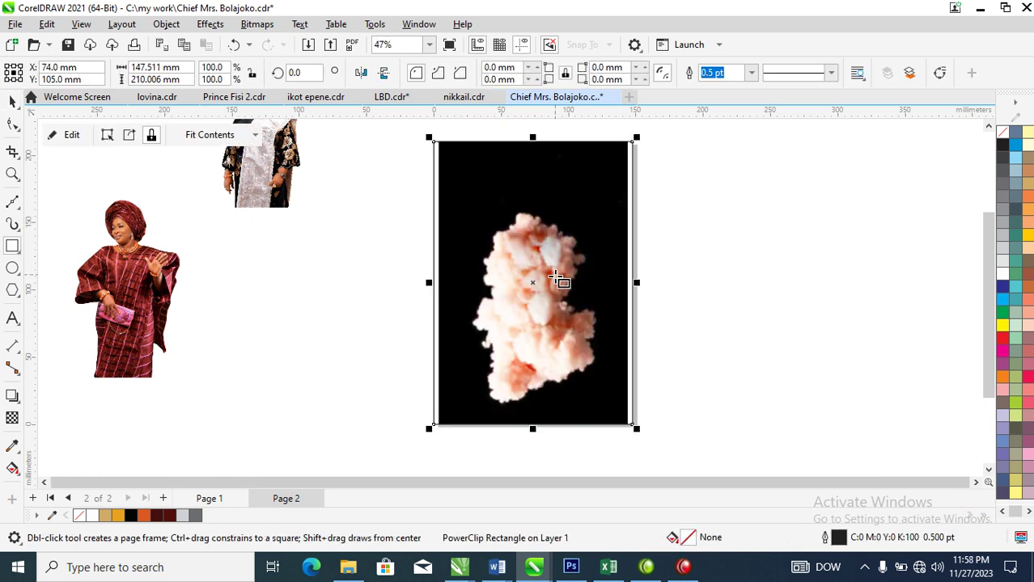
# Enlarge the clipped smoke picture to fill the frame, delete the stray small rectangle, and nudge the smoke upward
pyautogui.keyDown('ctrl'); pyautogui.click(606, 388); pyautogui.keyUp('ctrl')
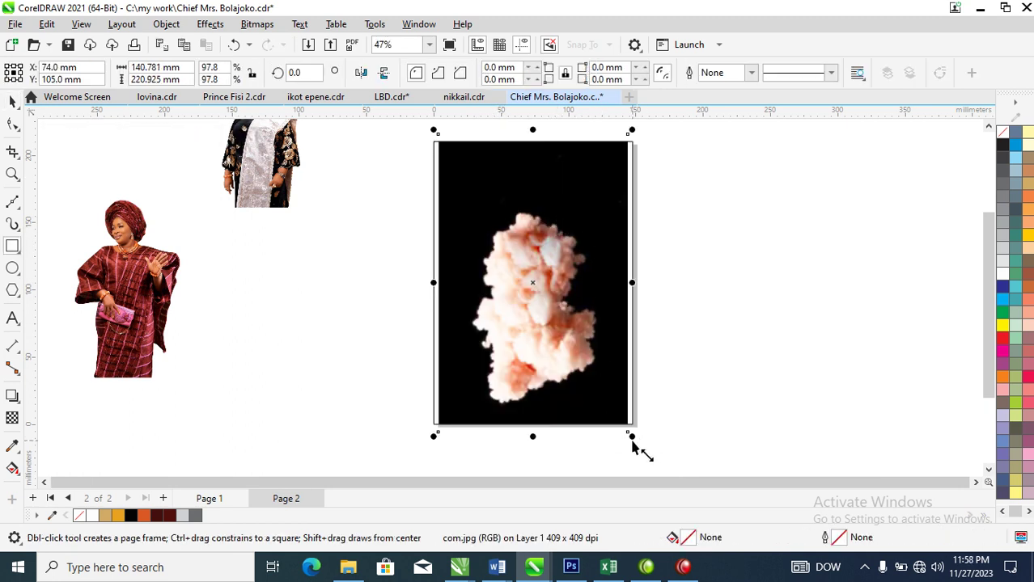
pyautogui.moveTo(631, 437); pyautogui.dragTo(669, 481)
pyautogui.moveTo(554, 281); pyautogui.dragTo(559, 245)
pyautogui.press('space')
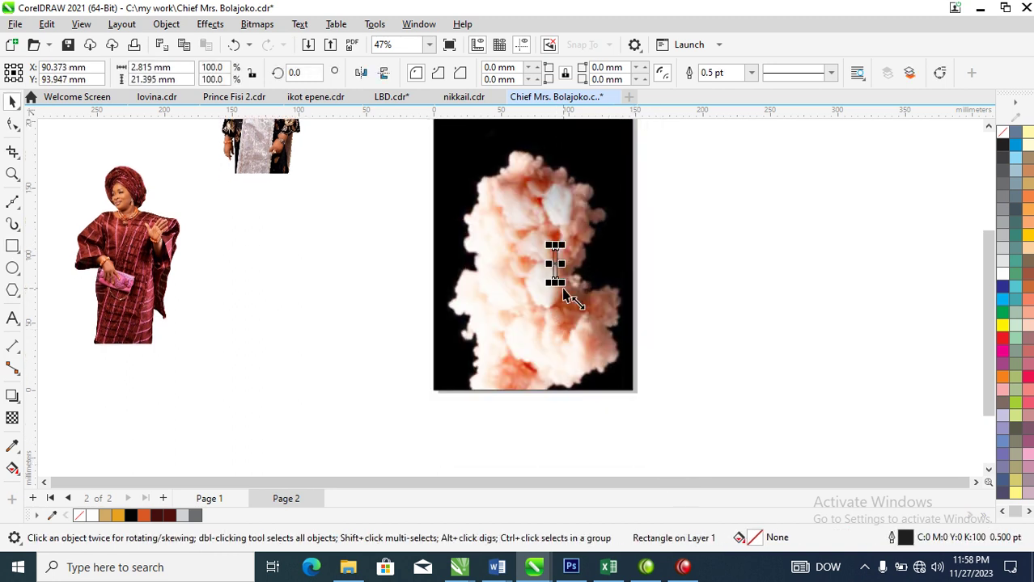
pyautogui.press('Delete')
pyautogui.press('space')
pyautogui.click(544, 273)
pyautogui.press('space')
pyautogui.moveTo(538, 266); pyautogui.dragTo(537, 238)
pyautogui.click(330, 324)
# PowerClip the head-tie portrait inside the smoke frame, enlarge it to about 58.9%, and zoom in on it
pyautogui.moveTo(267, 167); pyautogui.dragTo(581, 280)
pyautogui.click(643, 322)
pyautogui.click(542, 259)
pyautogui.moveTo(526, 327); pyautogui.dragTo(467, 427)
pyautogui.moveTo(576, 327); pyautogui.dragTo(567, 329)
pyautogui.scroll(-2, 594, 254)
pyautogui.scroll(-1, 594, 254)
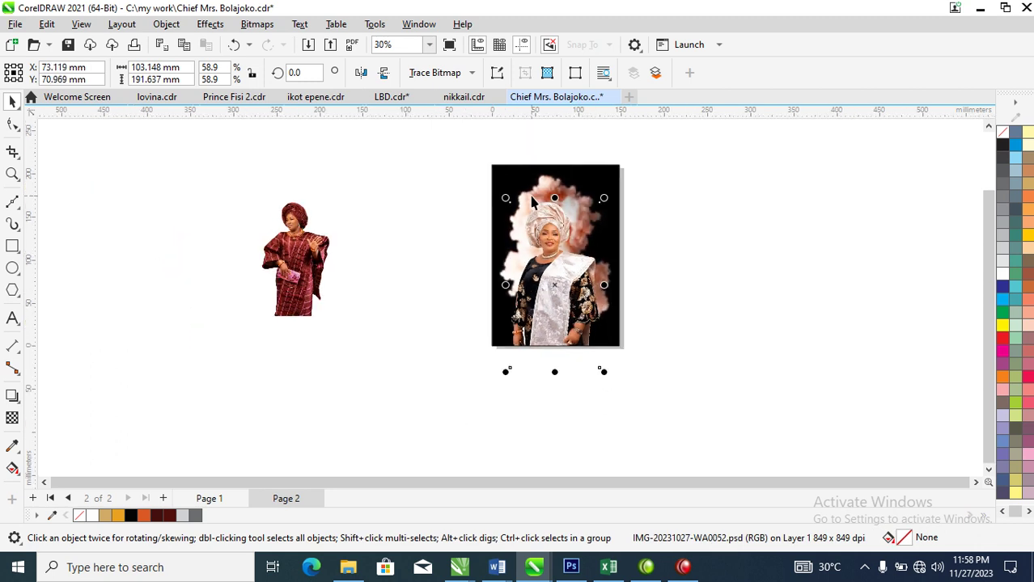
pyautogui.press('z')
pyautogui.moveTo(476, 154); pyautogui.dragTo(697, 365)
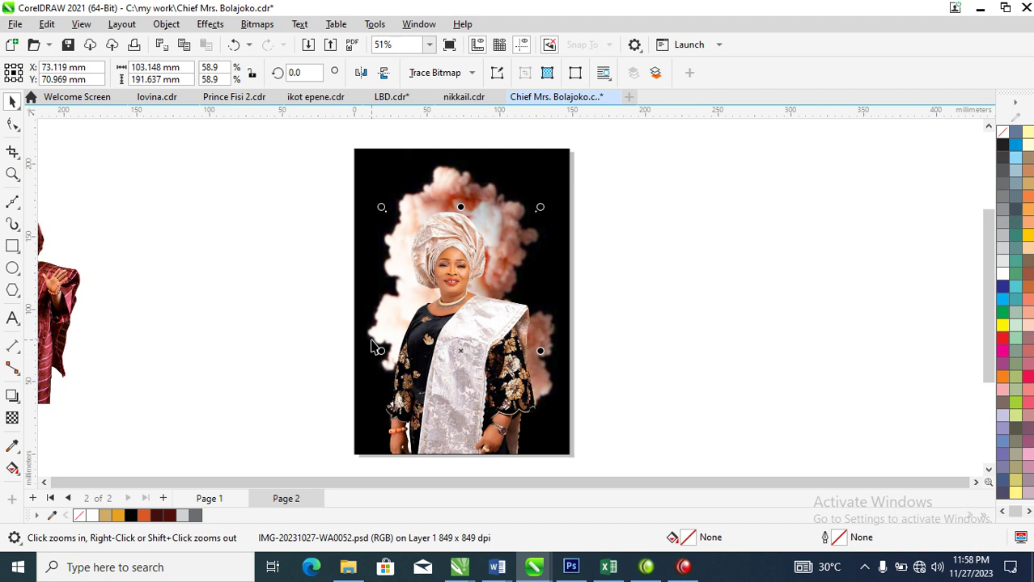
# Draw a rectangle across the lower portrait and convert it to curves
pyautogui.click(12, 246)
pyautogui.moveTo(333, 349); pyautogui.dragTo(617, 411)
pyautogui.press('space')
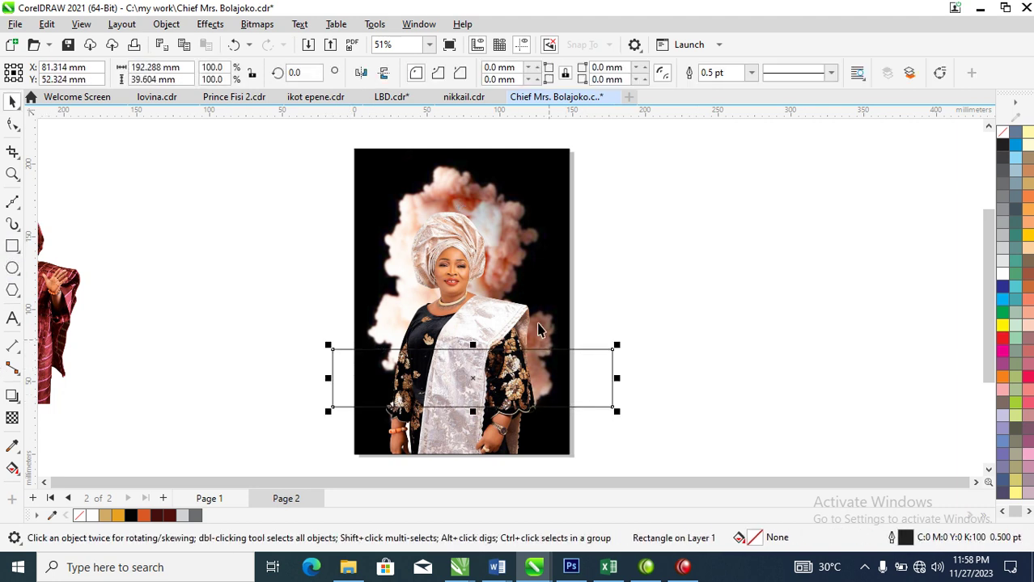
pyautogui.moveTo(580, 358); pyautogui.dragTo(551, 389)
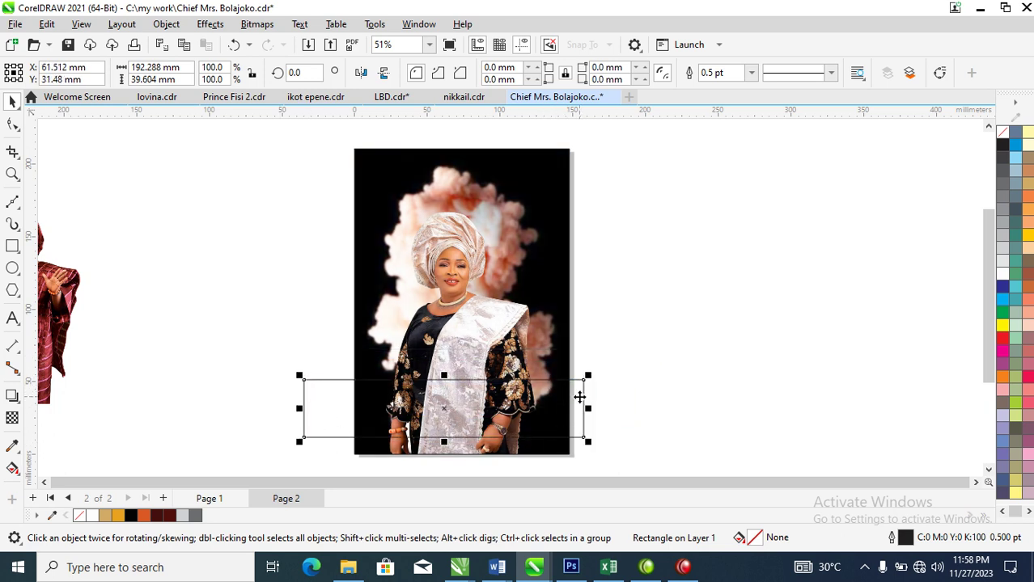
pyautogui.rightClick(579, 397)
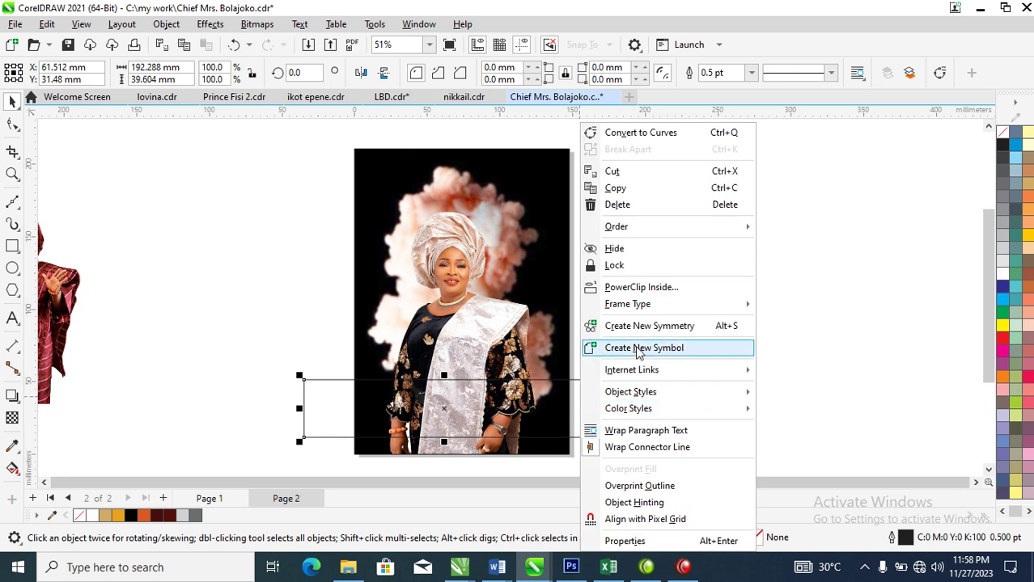
pyautogui.click(653, 136)
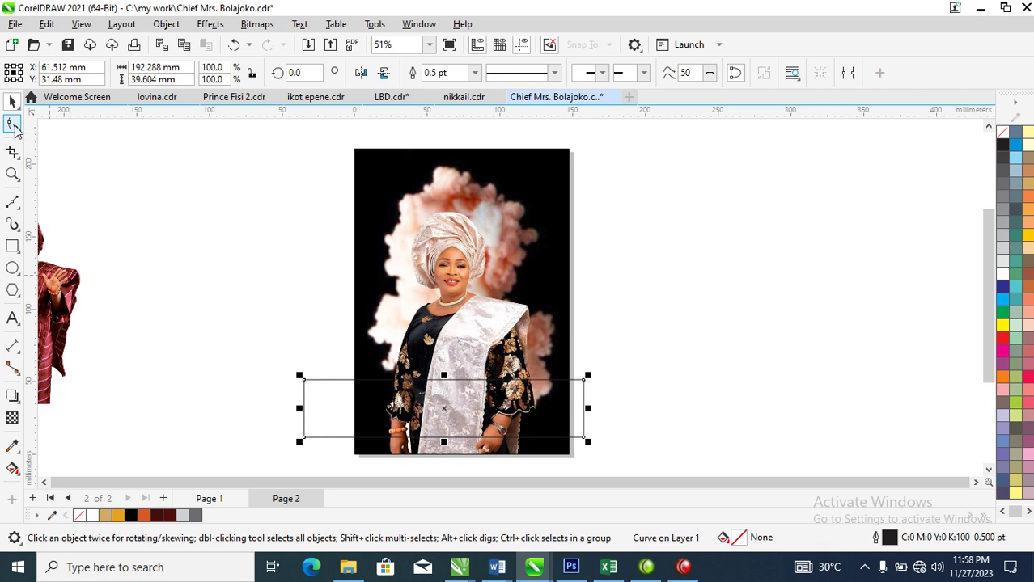
# Raise the top-right node to slant the shape, then give it a vertical dark-to-white fountain fill
pyautogui.click(12, 124)
pyautogui.moveTo(585, 382); pyautogui.dragTo(600, 214)
pyautogui.press('space')
pyautogui.moveTo(542, 286); pyautogui.dragTo(560, 340)
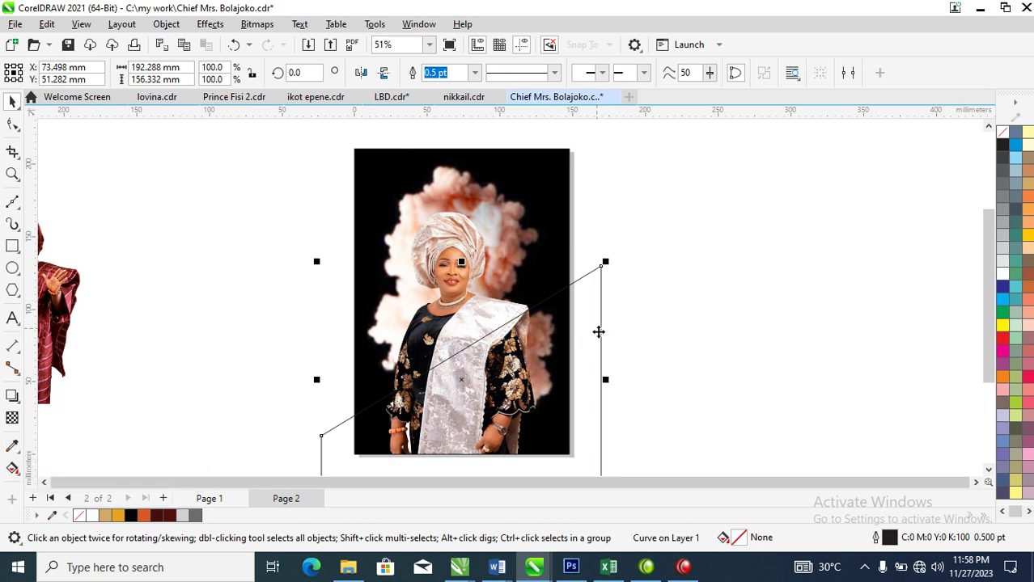
pyautogui.press('g')
pyautogui.moveTo(529, 318); pyautogui.dragTo(535, 454)
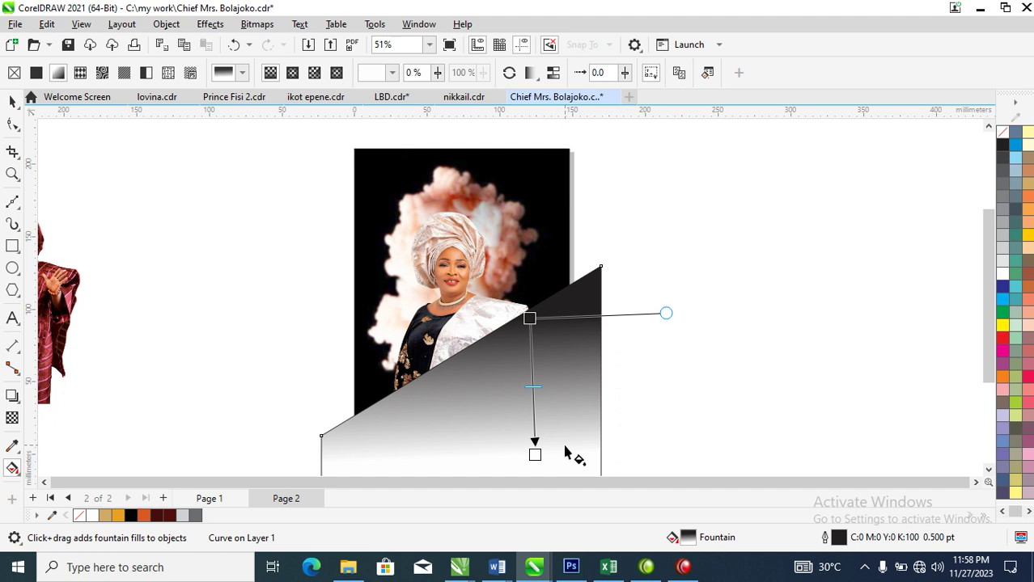
# Set the gradient's start colour to a red sampled from the smoke picture
pyautogui.click(531, 317)
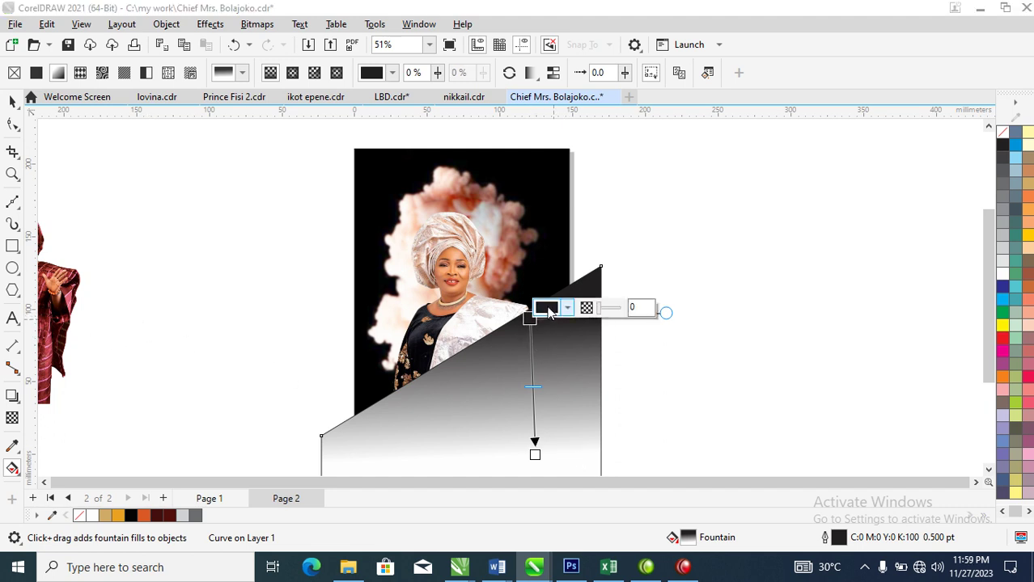
pyautogui.click(567, 307)
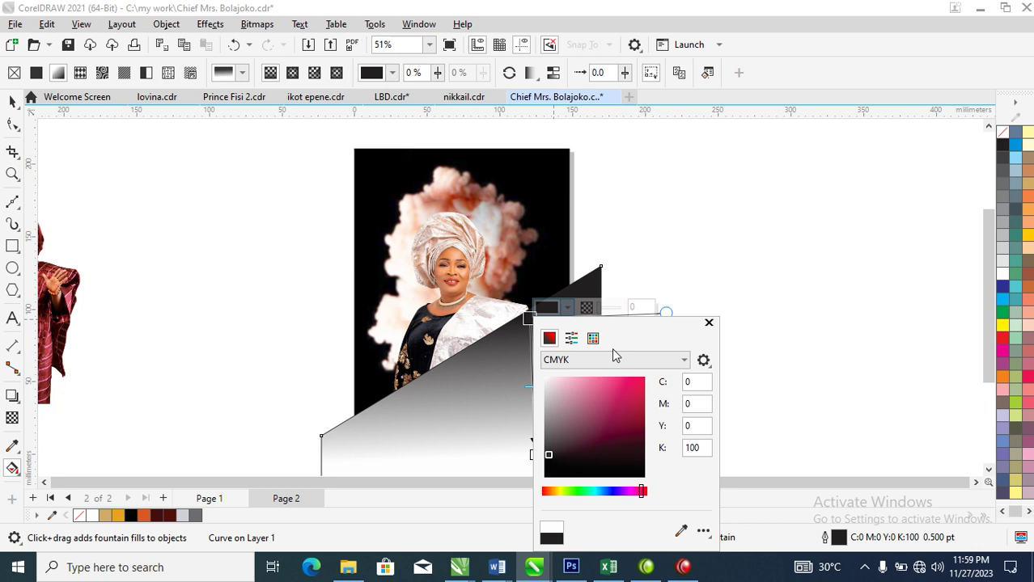
pyautogui.click(682, 532)
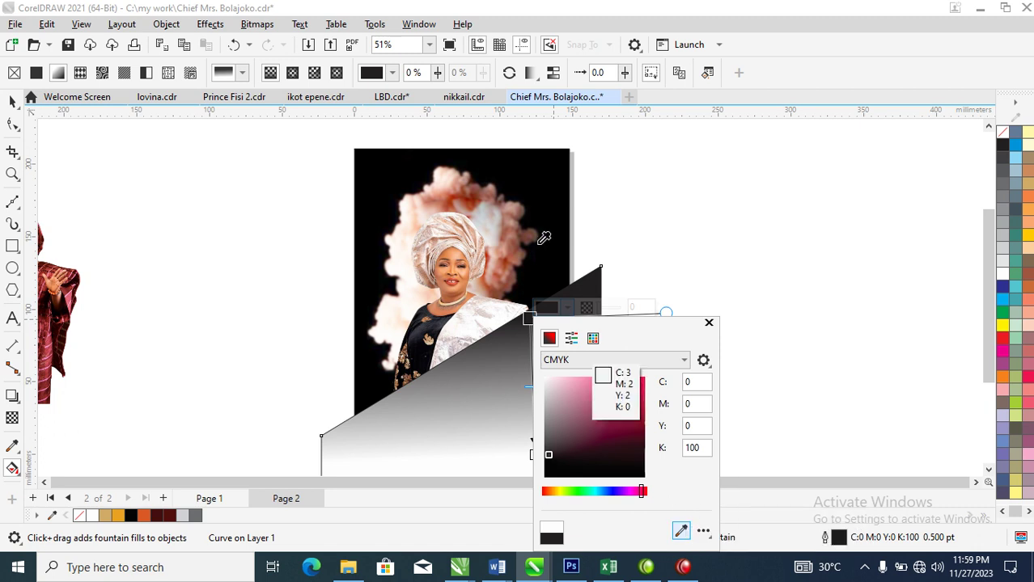
pyautogui.click(454, 194)
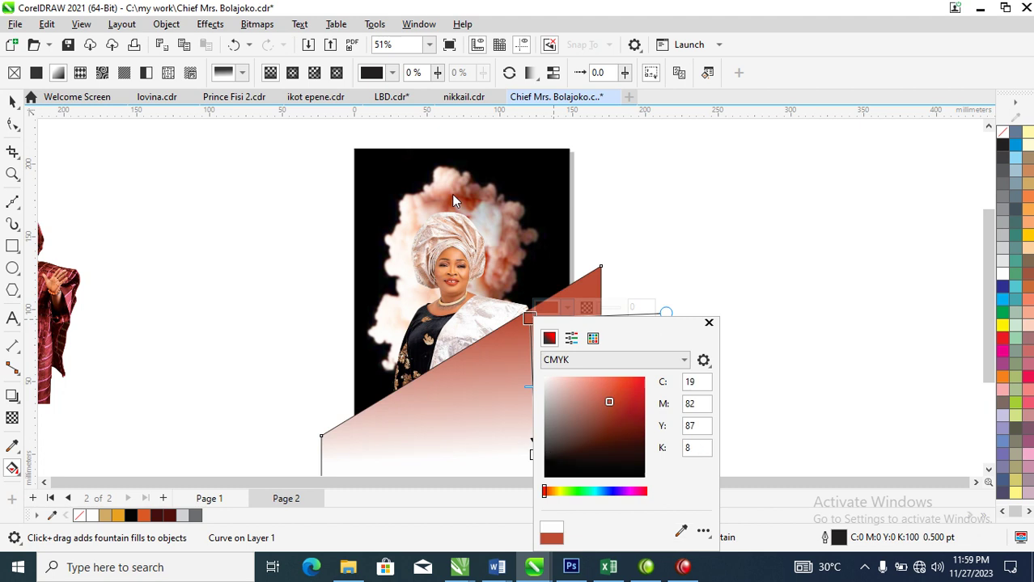
pyautogui.click(710, 324)
# Set the gradient's end colour to the terracotta sampled from the portrait (C20 M60 Y61 K3)
pyautogui.click(533, 452)
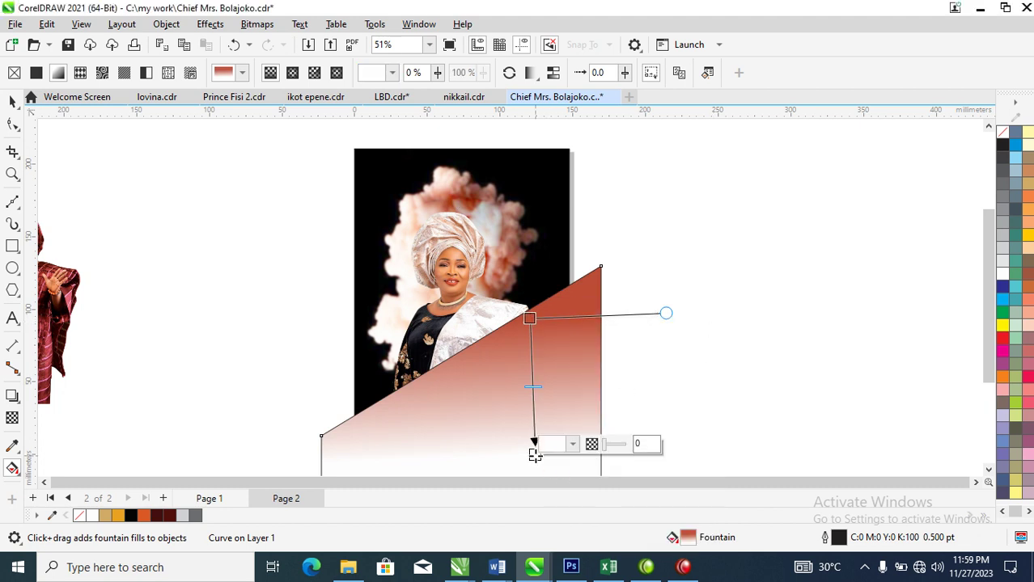
pyautogui.click(572, 444)
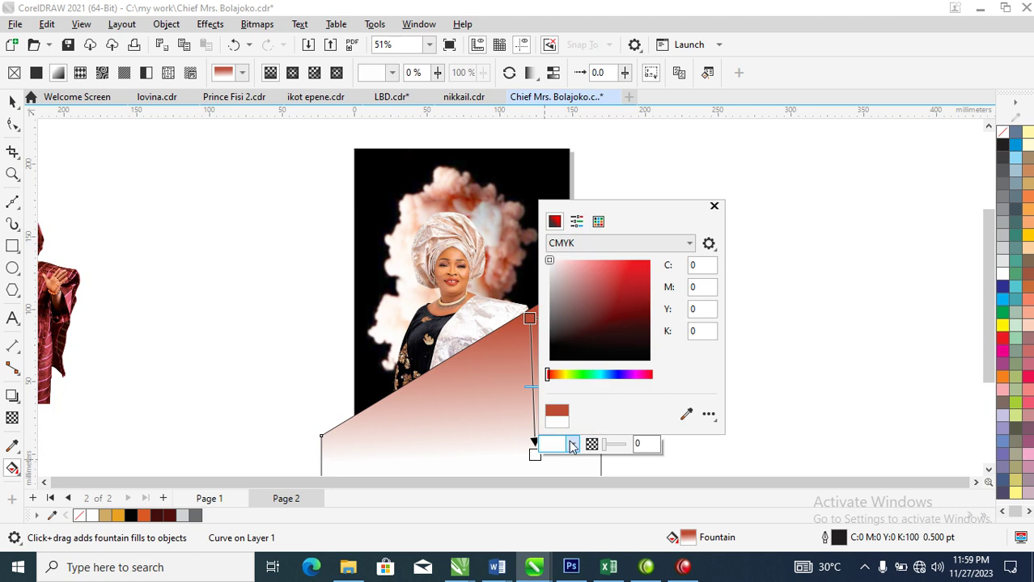
pyautogui.click(686, 414)
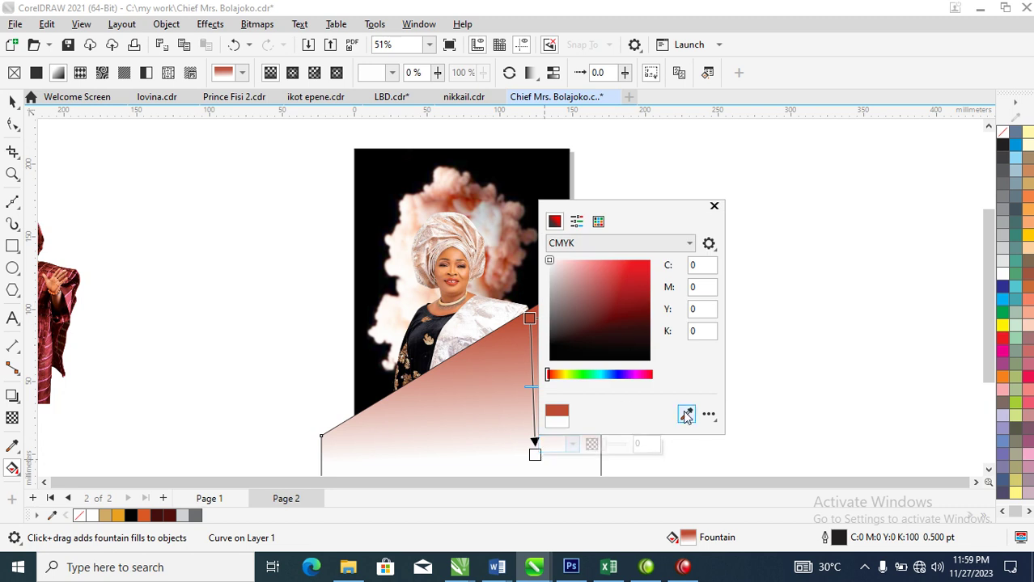
pyautogui.click(429, 198)
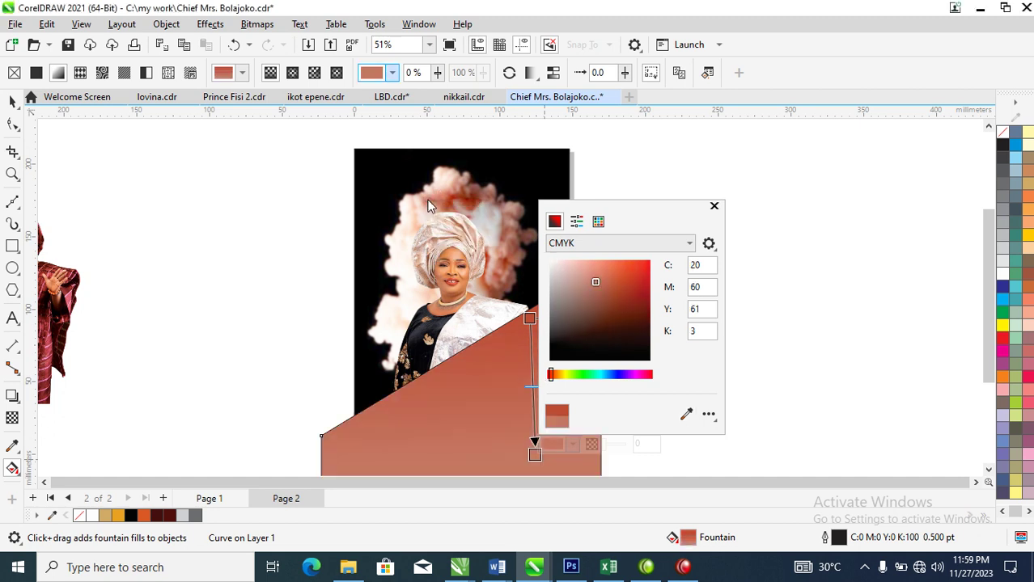
pyautogui.click(713, 208)
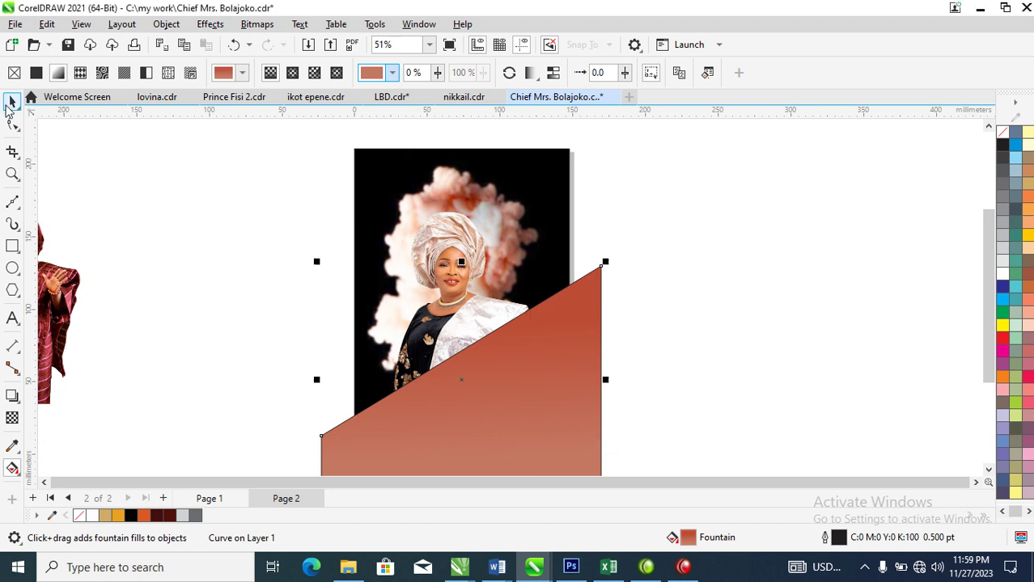
pyautogui.click(9, 103)
# Remove the terracotta shape's outline and PowerClip it into the portrait, covering the photo's lower right
pyautogui.rightClick(1003, 137)
pyautogui.click(954, 142)
pyautogui.moveTo(534, 371); pyautogui.dragTo(474, 267)
pyautogui.click(534, 359)
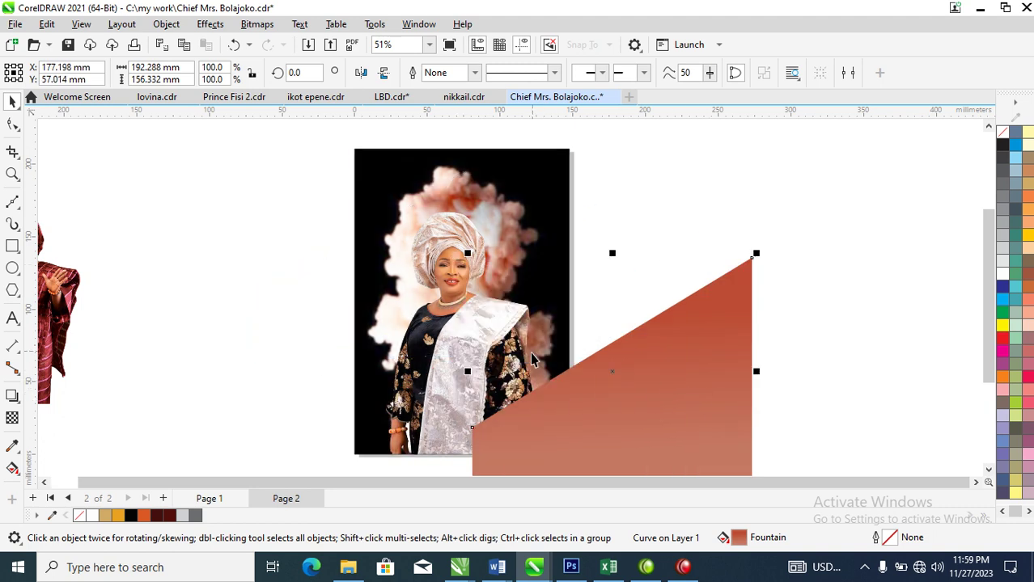
pyautogui.moveTo(642, 381); pyautogui.dragTo(449, 215)
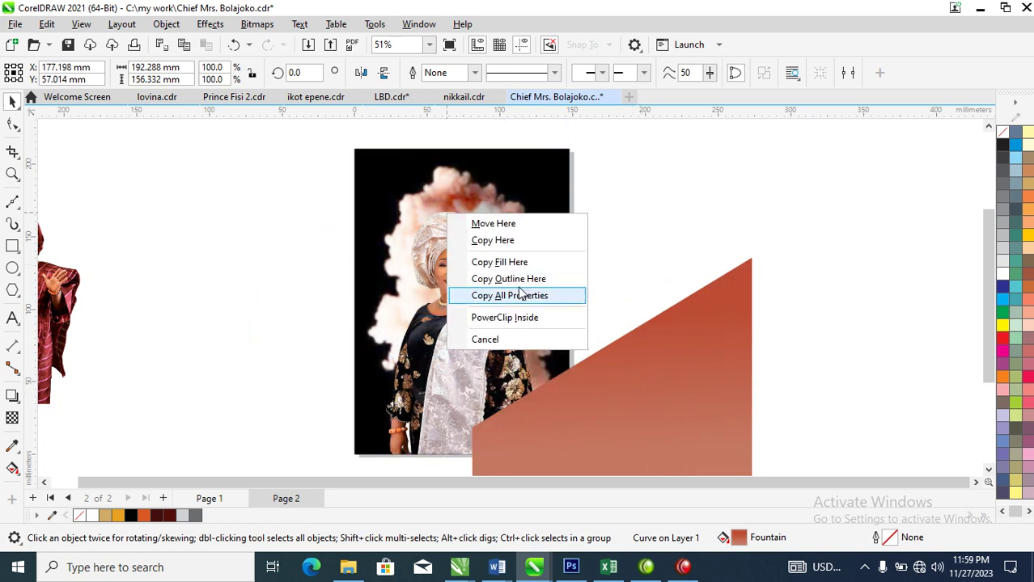
pyautogui.click(508, 318)
pyautogui.keyDown('ctrl'); pyautogui.click(496, 257); pyautogui.keyUp('ctrl')
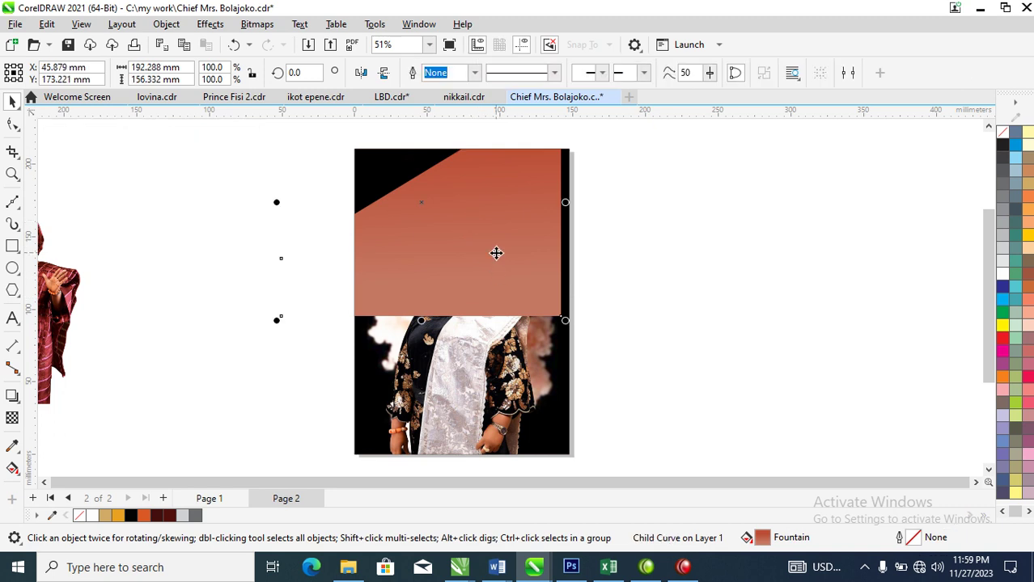
pyautogui.moveTo(484, 203); pyautogui.dragTo(526, 393)
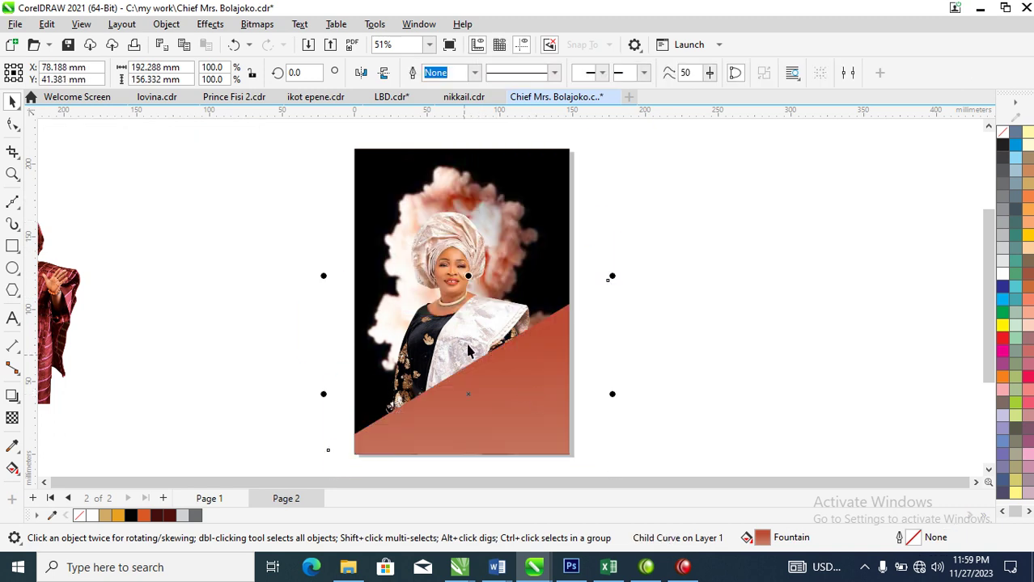
# Zoom into the photo's lower right and start a text entry point on the terracotta band
pyautogui.scroll(-2, 478, 388)
pyautogui.press('z')
pyautogui.click(417, 356)
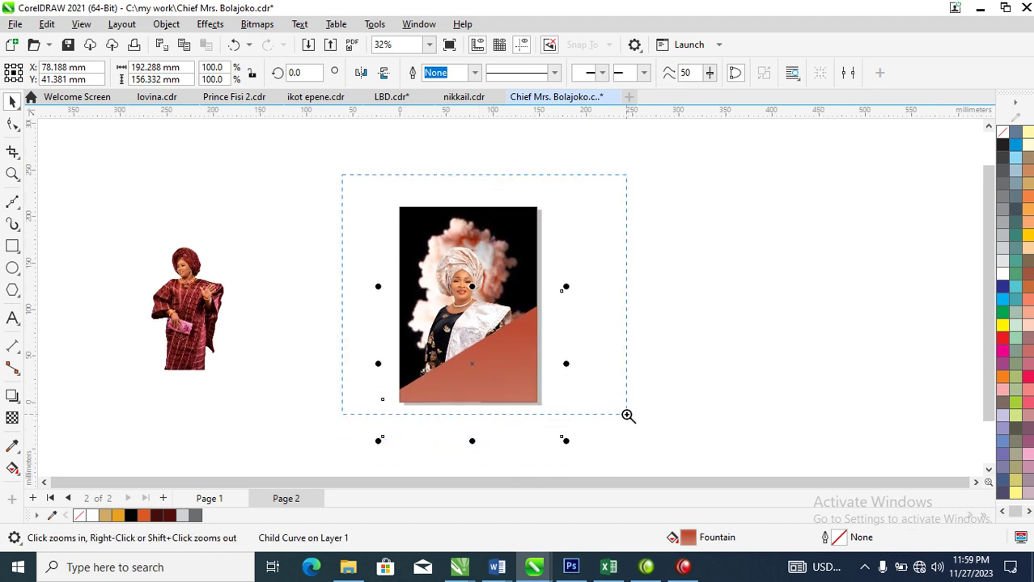
pyautogui.moveTo(326, 227); pyautogui.dragTo(634, 431)
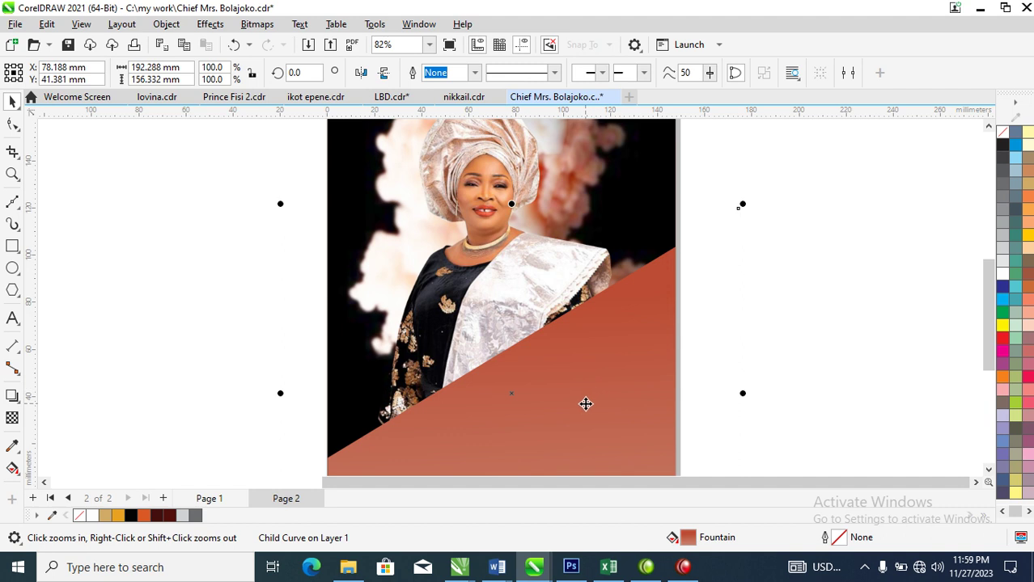
pyautogui.press('F8')
pyautogui.click(551, 364)
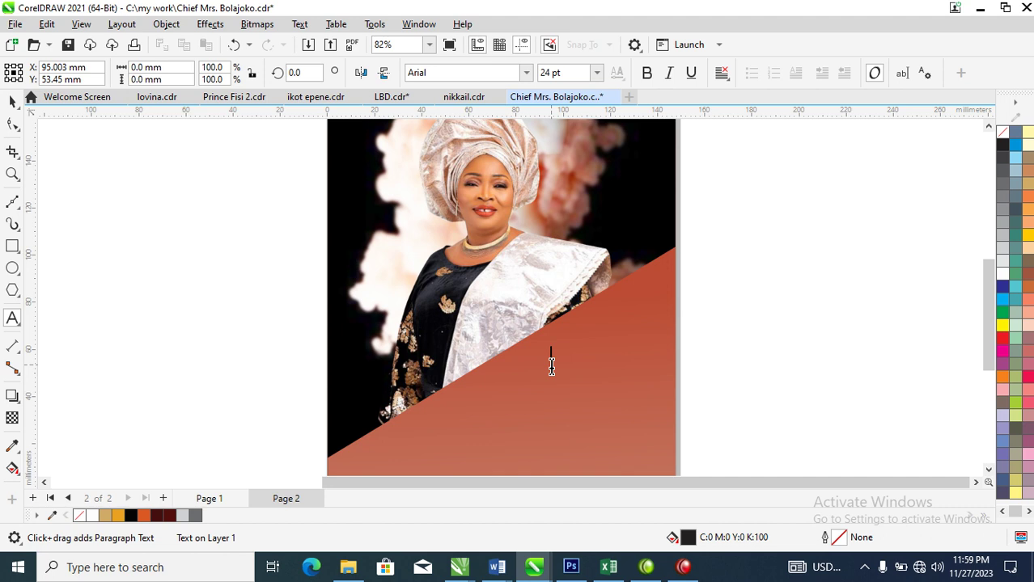
# Type 'Janets' and '@ 60' on stacked lines in Copperplate Gothic Bold, then break them into separate lines
pyautogui.write('J')
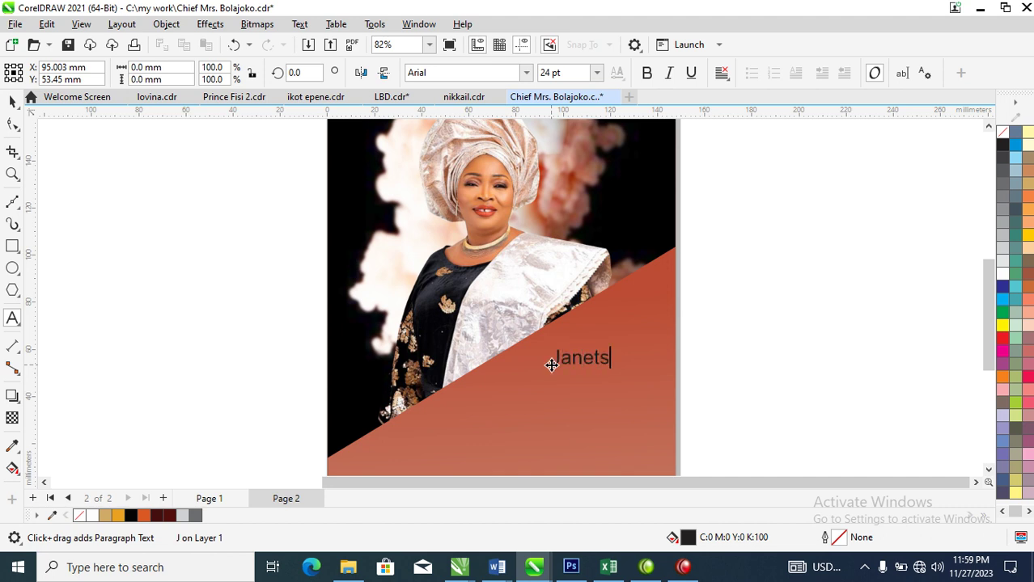
pyautogui.write('anets')
pyautogui.press('Return')
pyautogui.write('@ ')
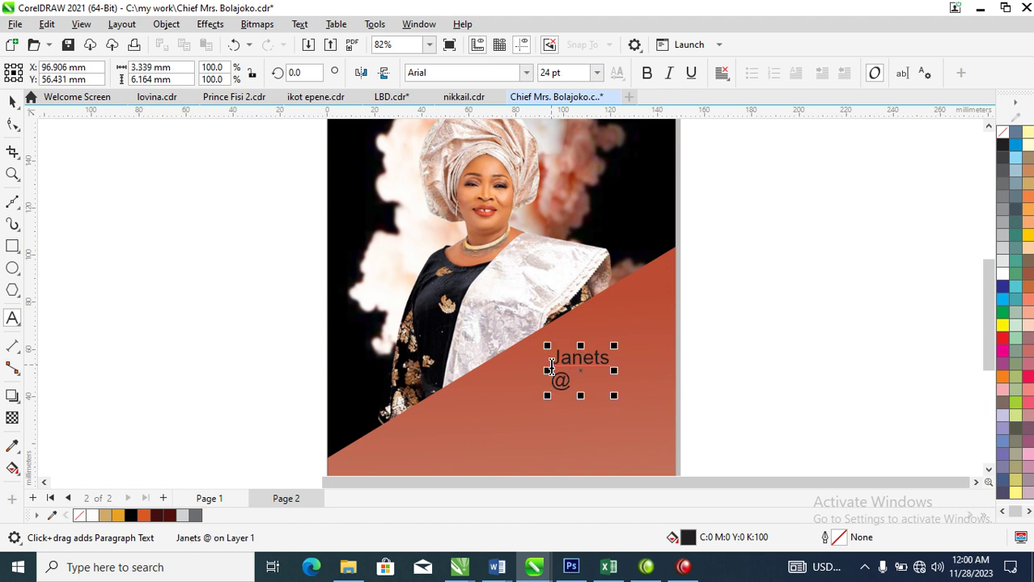
pyautogui.write('60')
pyautogui.hotkey('ctrl', 'space')
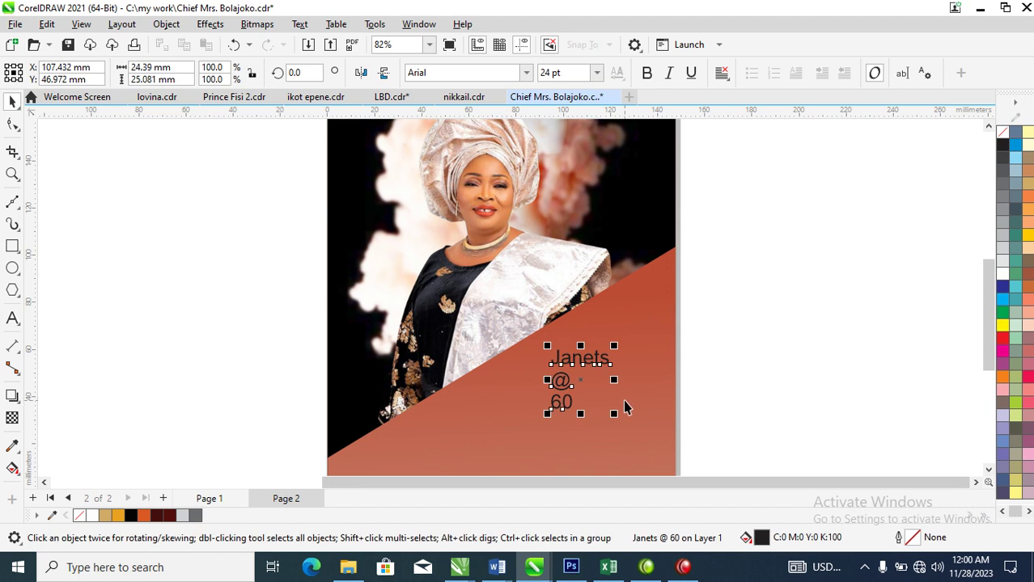
pyautogui.click(527, 74)
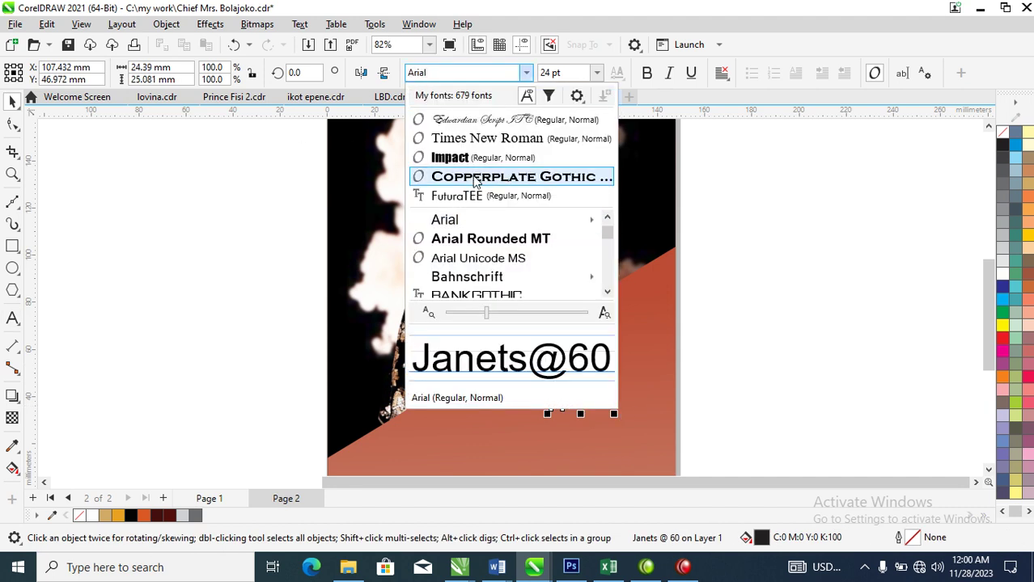
pyautogui.click(465, 176)
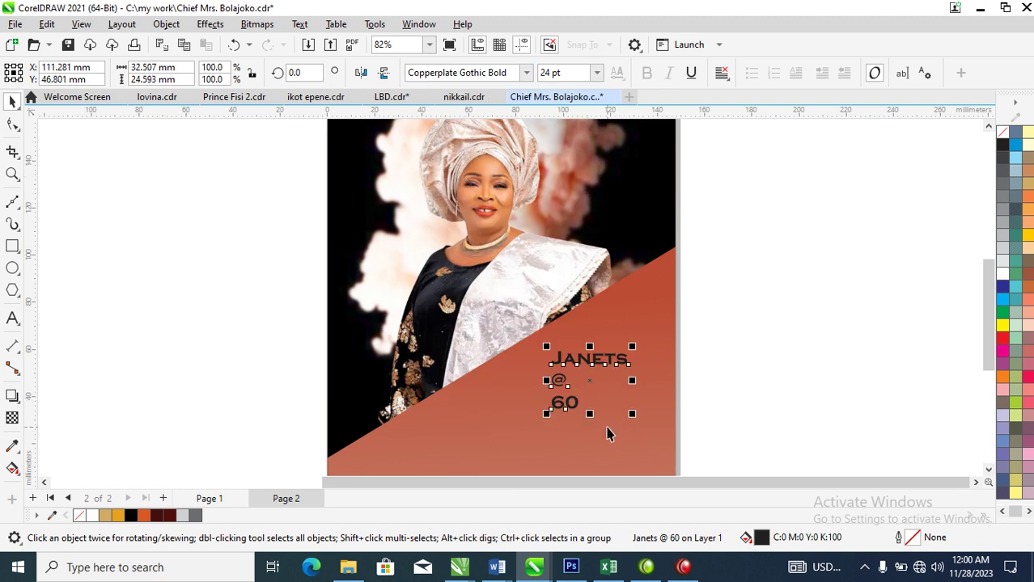
pyautogui.hotkey('ctrl', 'k')
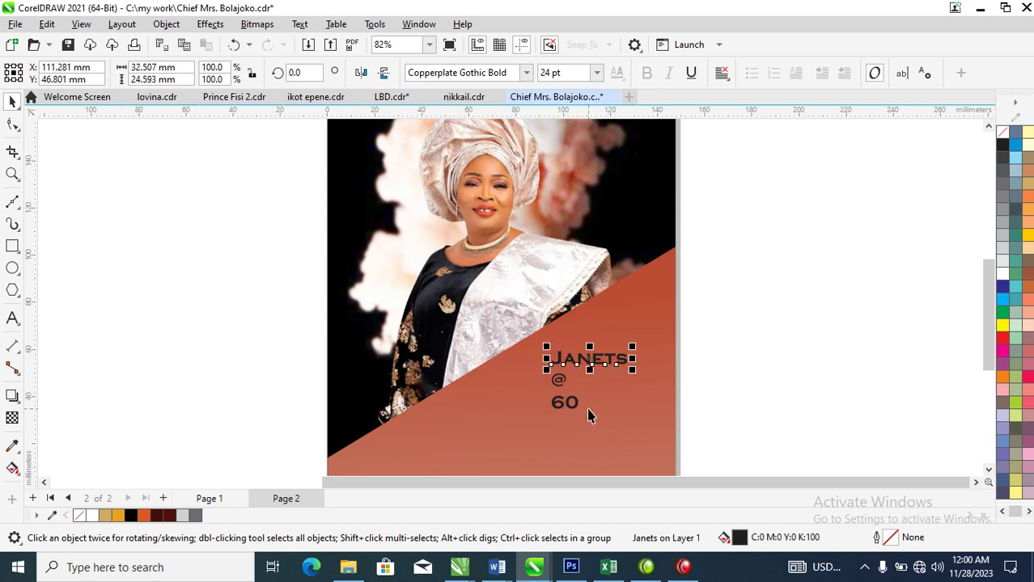
# Scale the 60 to about 95 pt, move it under the @, tighten its letter spacing, and fill it white
pyautogui.click(577, 411)
pyautogui.moveTo(585, 415); pyautogui.dragTo(653, 458)
pyautogui.moveTo(284, 168); pyautogui.dragTo(745, 458)
pyautogui.press('space')
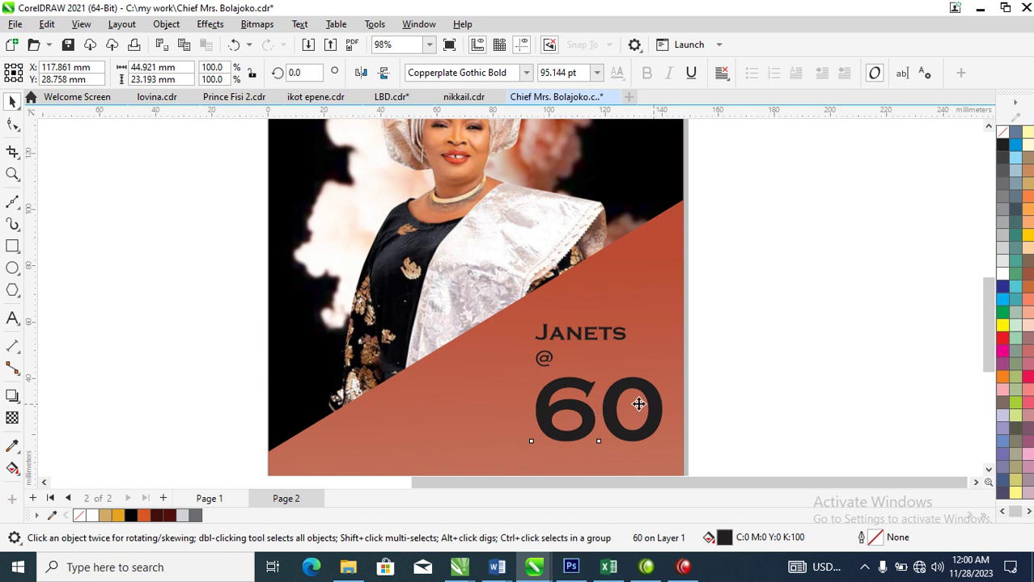
pyautogui.moveTo(654, 404); pyautogui.dragTo(621, 407)
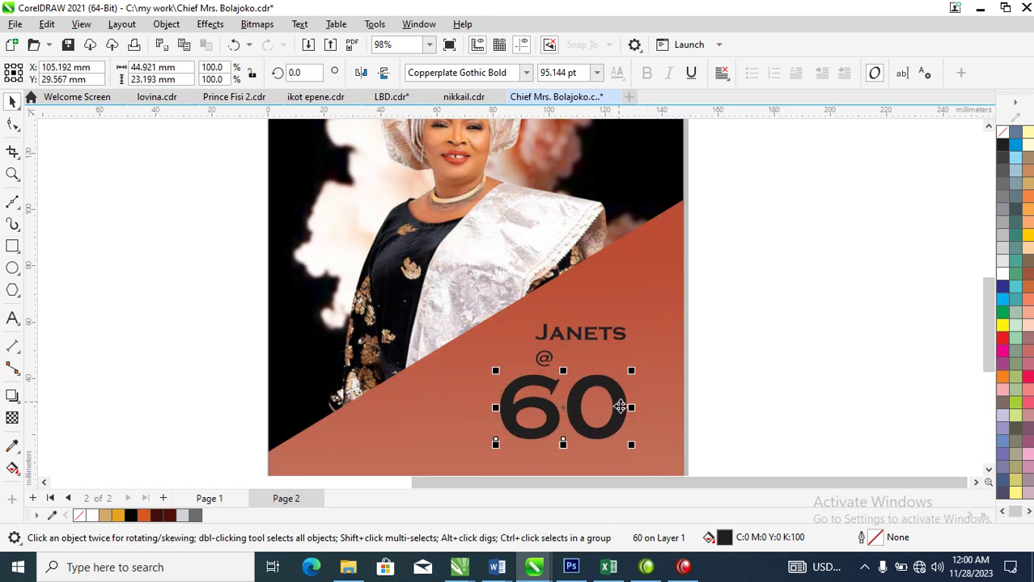
pyautogui.click(12, 124)
pyautogui.moveTo(633, 450)
pyautogui.mouseDown()
pyautogui.moveTo(612, 461)
pyautogui.moveTo(623, 453)
pyautogui.mouseUp()
pyautogui.press('space')
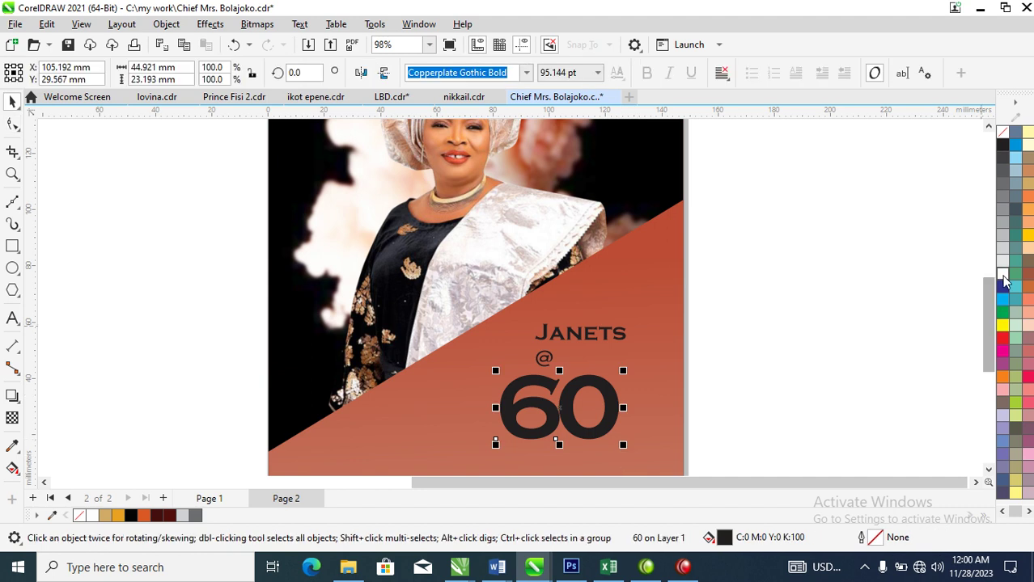
pyautogui.click(1004, 276)
pyautogui.press('z')
pyautogui.moveTo(450, 319); pyautogui.dragTo(823, 468)
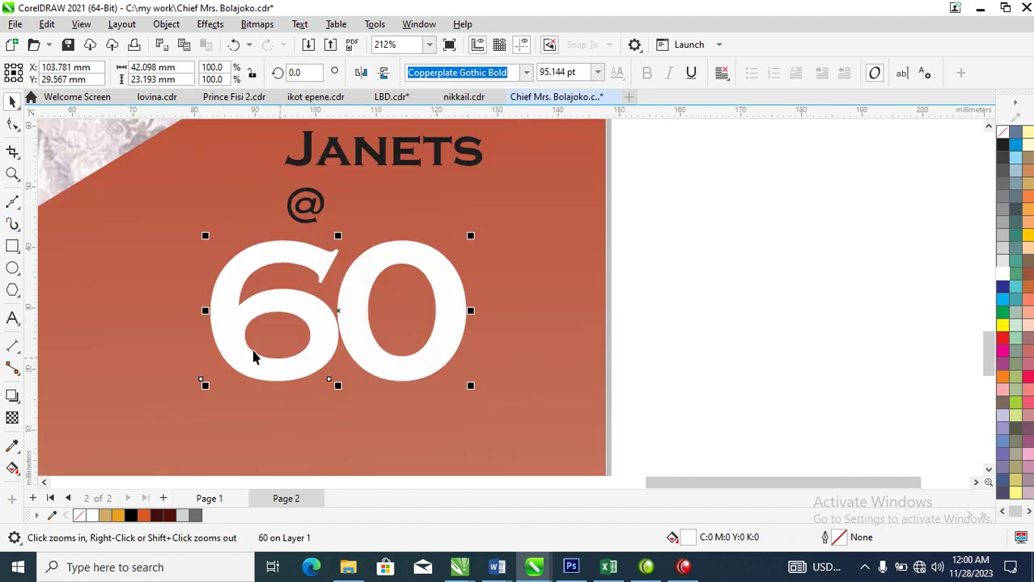
# Break the 60 apart into separate digits and delete the 0
pyautogui.press('space')
pyautogui.hotkey('ctrl', 'k')
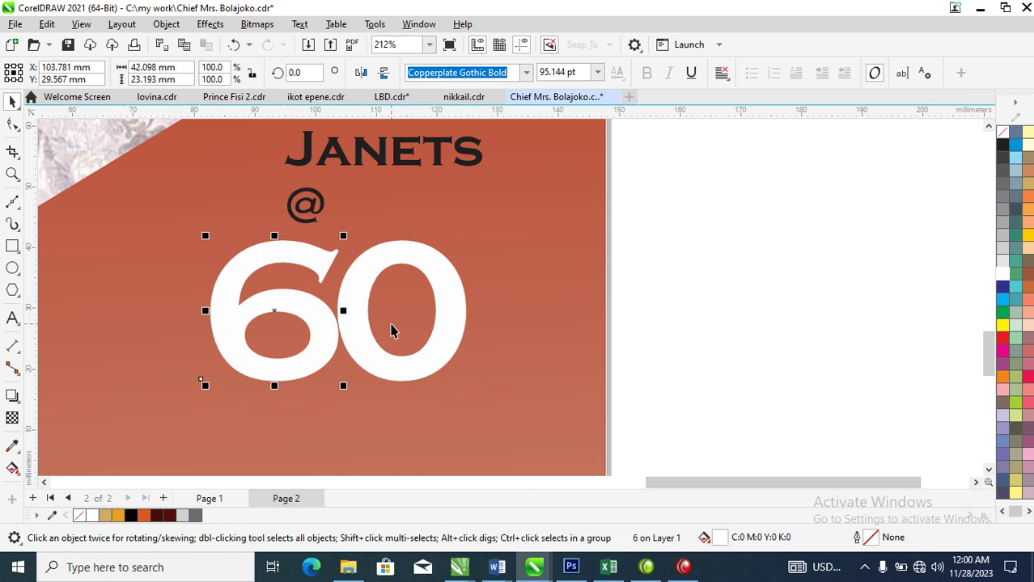
pyautogui.click(346, 305)
pyautogui.press('Delete')
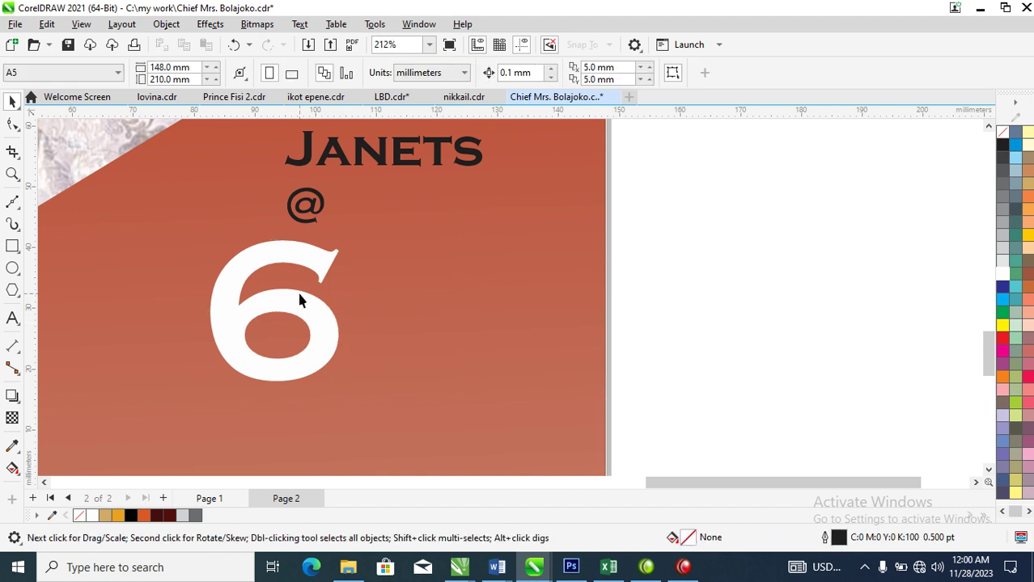
# Set the 6 in bold Times New Roman and draw a 27.4 mm circle beside it
pyautogui.click(311, 323)
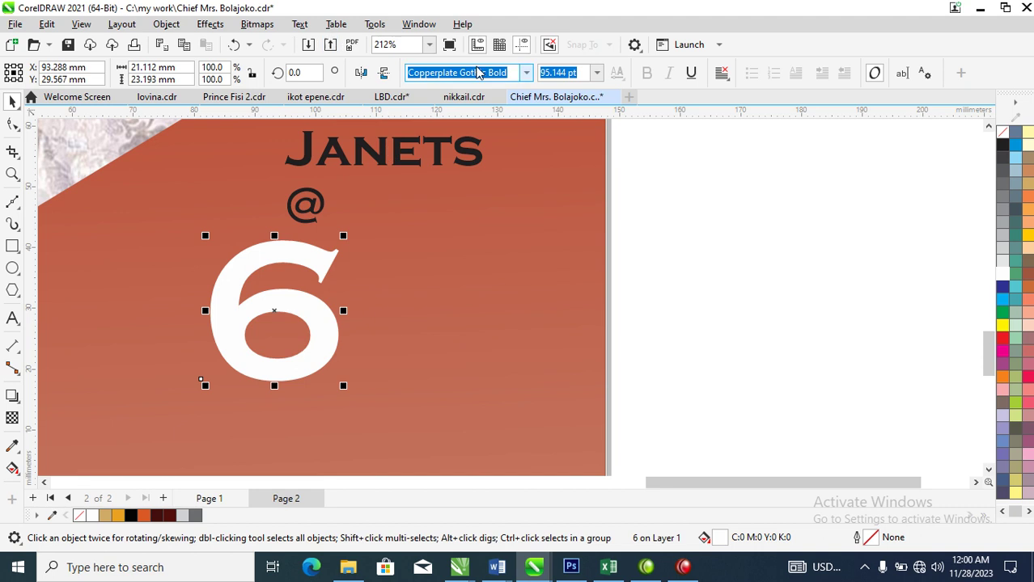
pyautogui.click(526, 73)
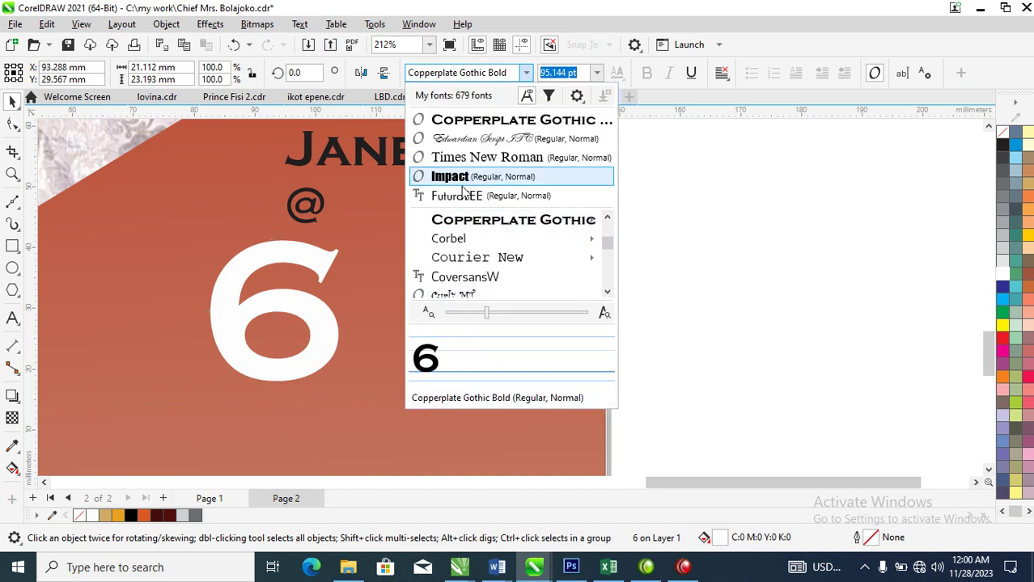
pyautogui.click(485, 157)
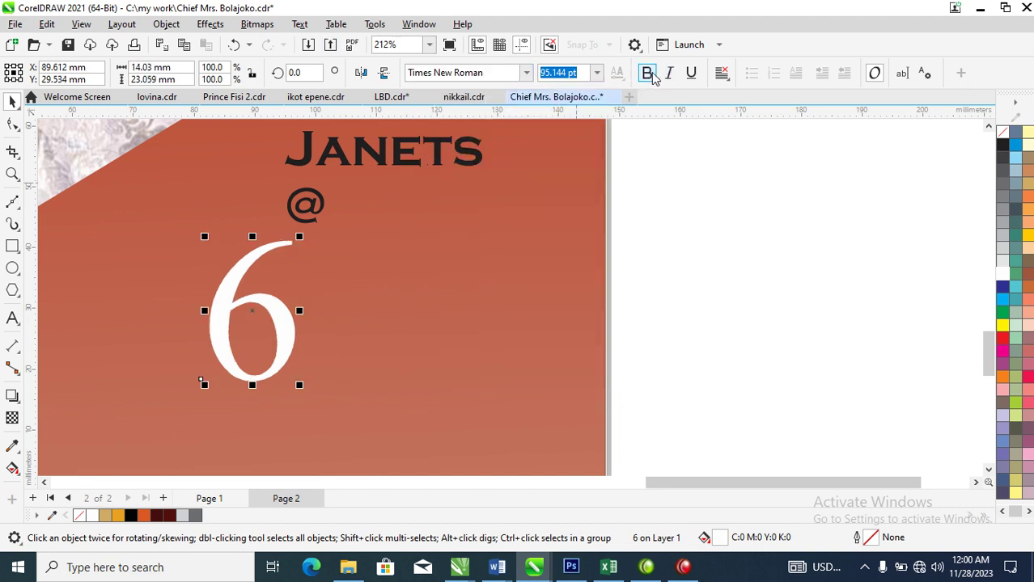
pyautogui.click(12, 267)
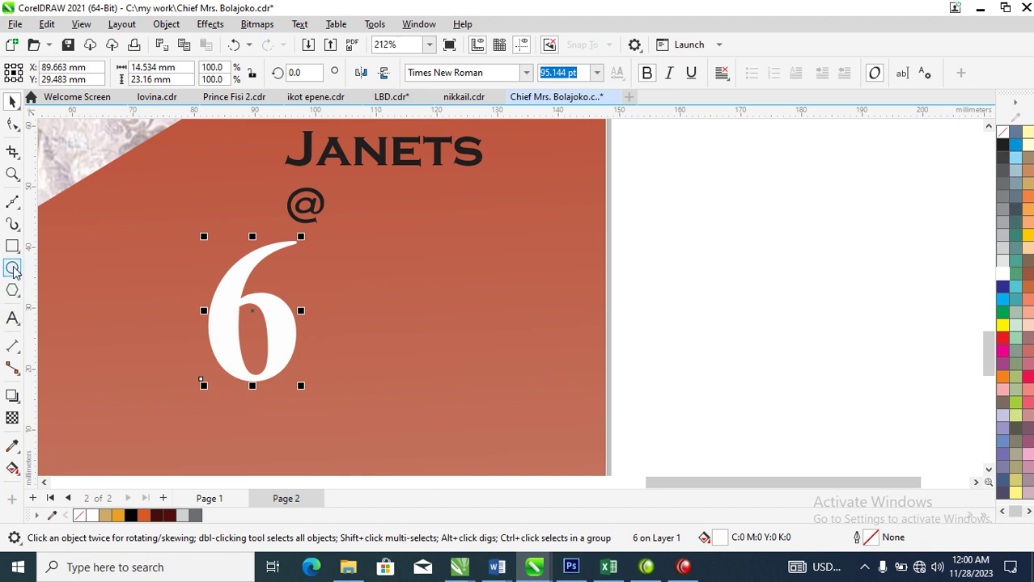
pyautogui.moveTo(266, 261); pyautogui.dragTo(435, 419)
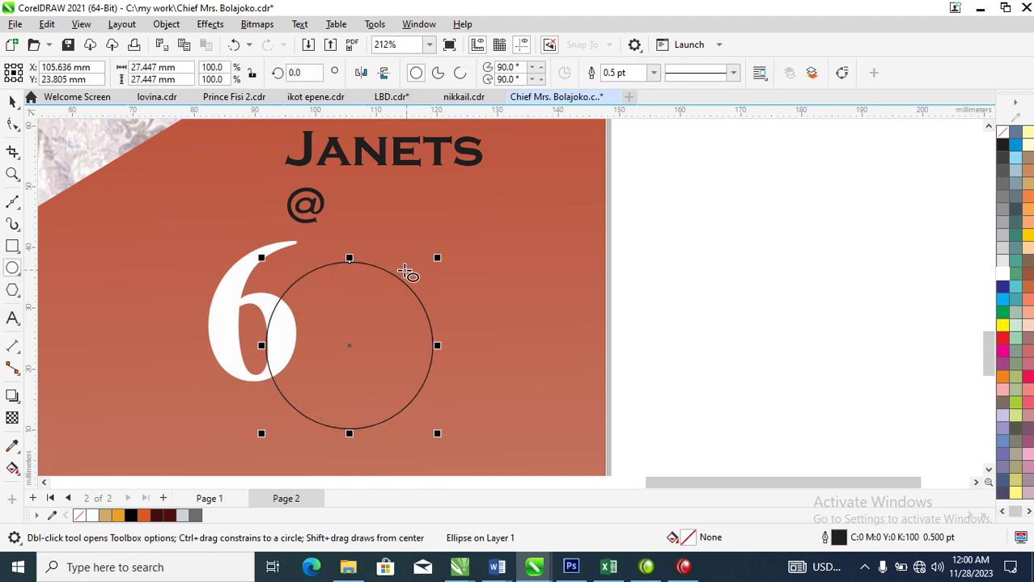
# Leave a slightly smaller copy of the circle and narrow it horizontally
pyautogui.press('space')
pyautogui.moveTo(438, 259); pyautogui.dragTo(435, 259)
pyautogui.rightClick(435, 259)
pyautogui.click(430, 340)
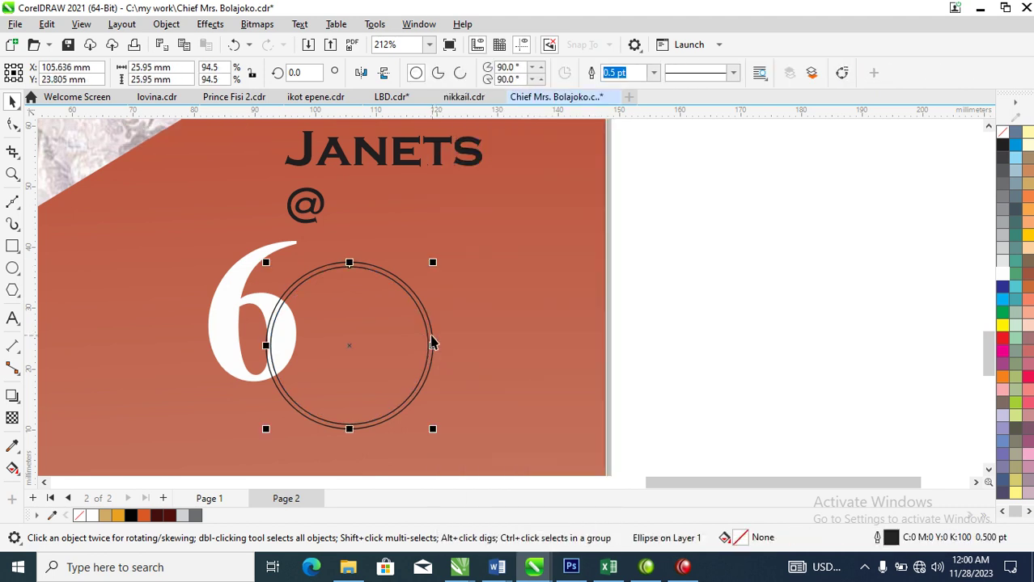
pyautogui.moveTo(432, 346); pyautogui.dragTo(417, 345)
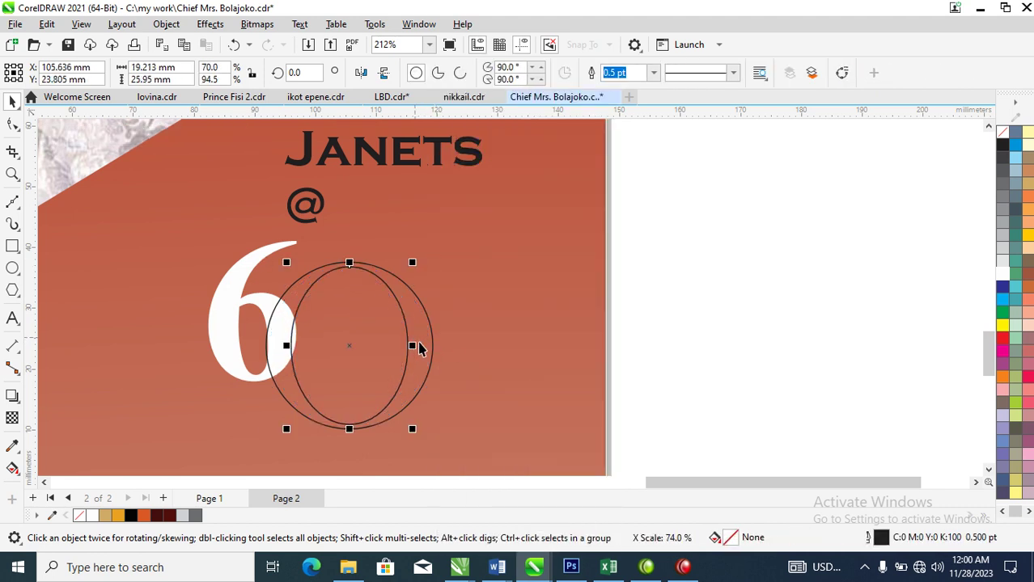
# Combine both ellipses into a white ring with no outline and start a gradient down its side
pyautogui.keyDown('shift'); pyautogui.click(416, 297); pyautogui.keyUp('shift')
pyautogui.hotkey('ctrl', 'l')
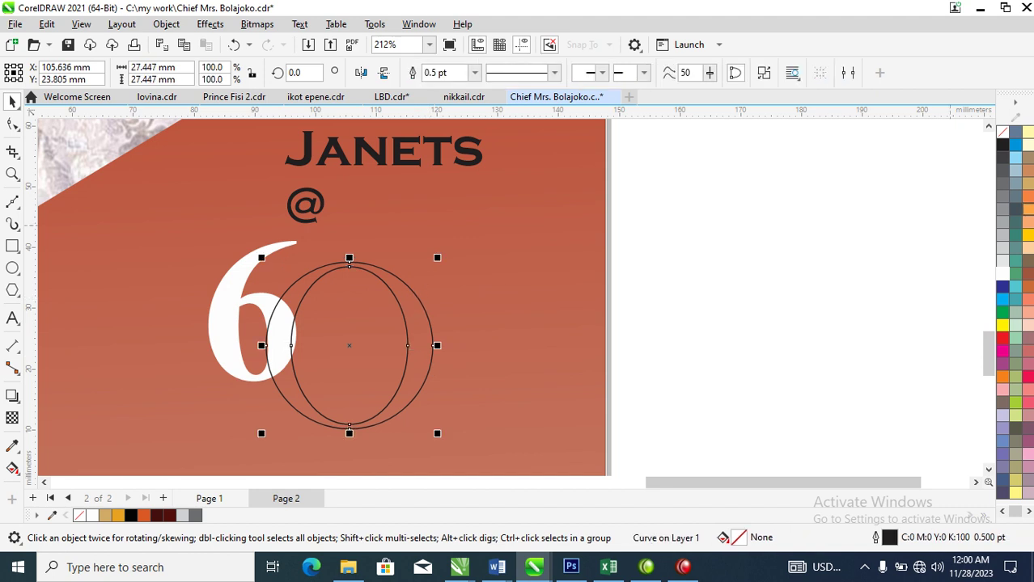
pyautogui.click(1002, 276)
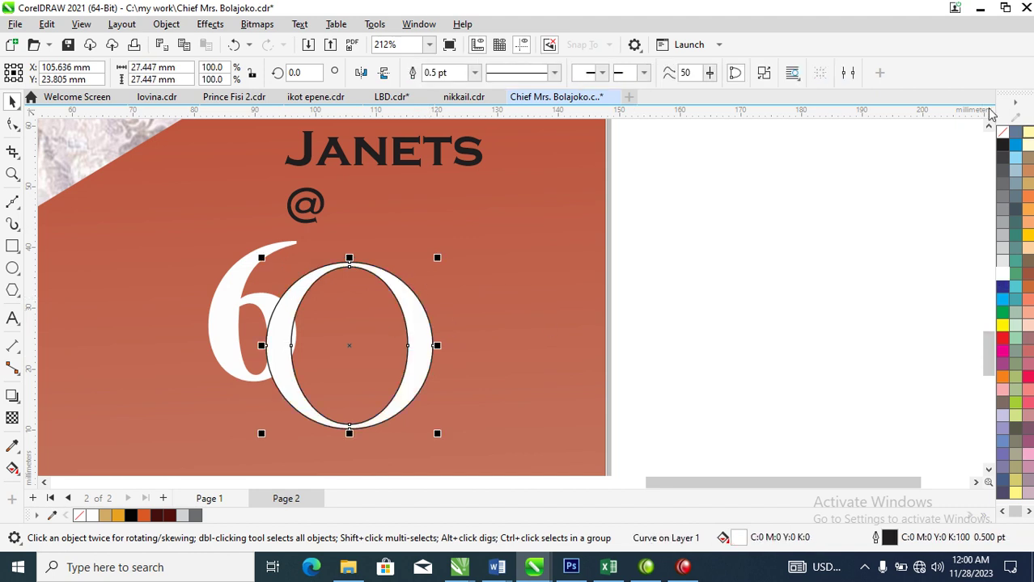
pyautogui.rightClick(1002, 132)
pyautogui.click(947, 144)
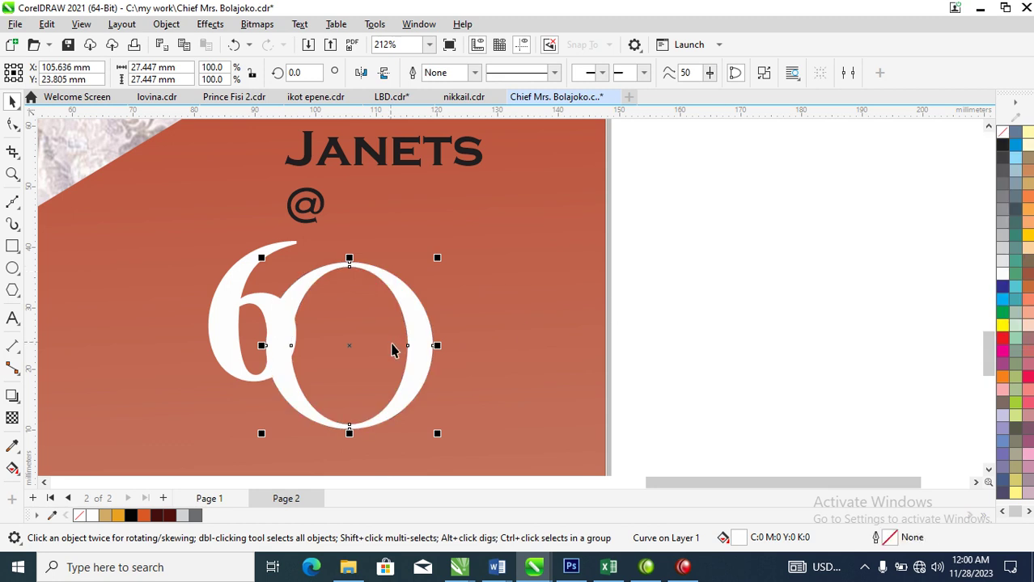
pyautogui.press('g')
pyautogui.moveTo(393, 280); pyautogui.dragTo(396, 369)
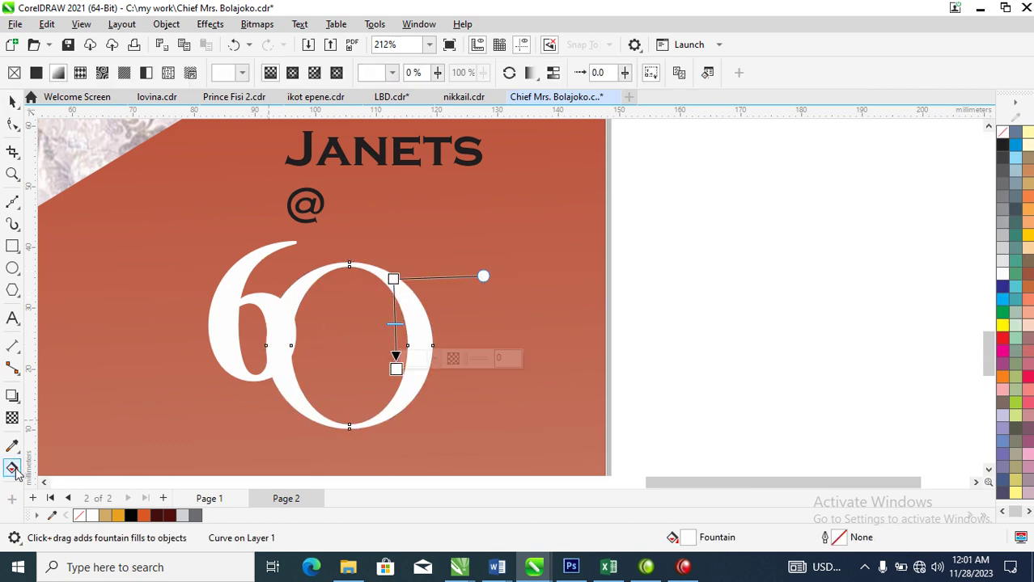
# Add a grey middle stop to the ring's gradient and move the gradient start down
pyautogui.doubleClick(393, 304)
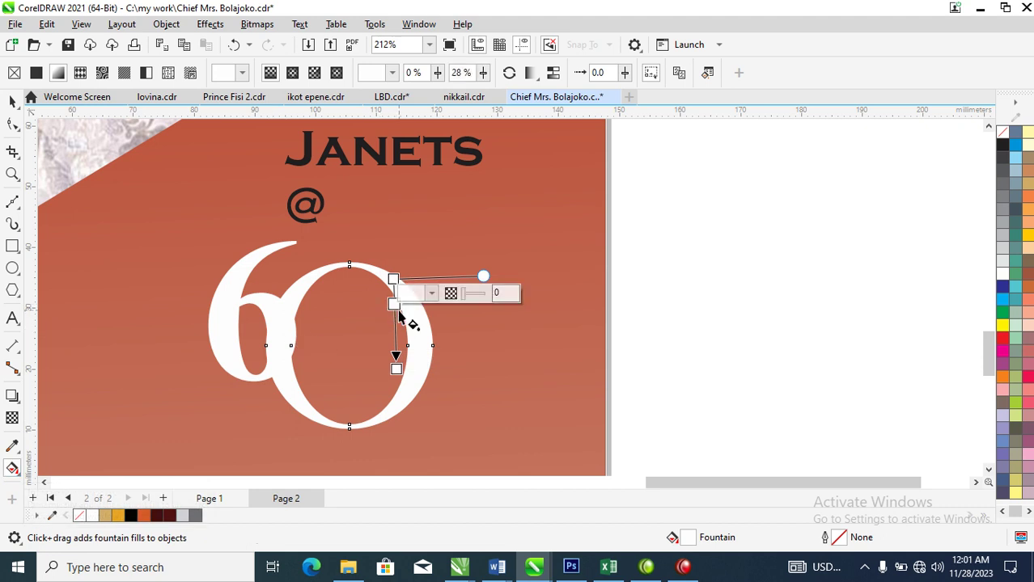
pyautogui.click(1003, 204)
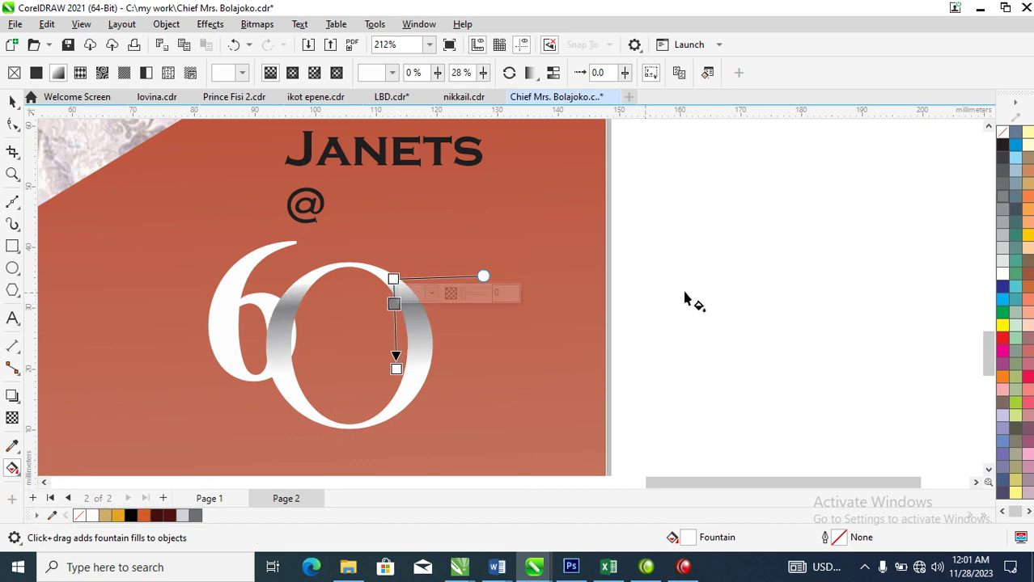
pyautogui.moveTo(396, 276); pyautogui.dragTo(411, 347)
# Give the ring a white outline
pyautogui.press('space')
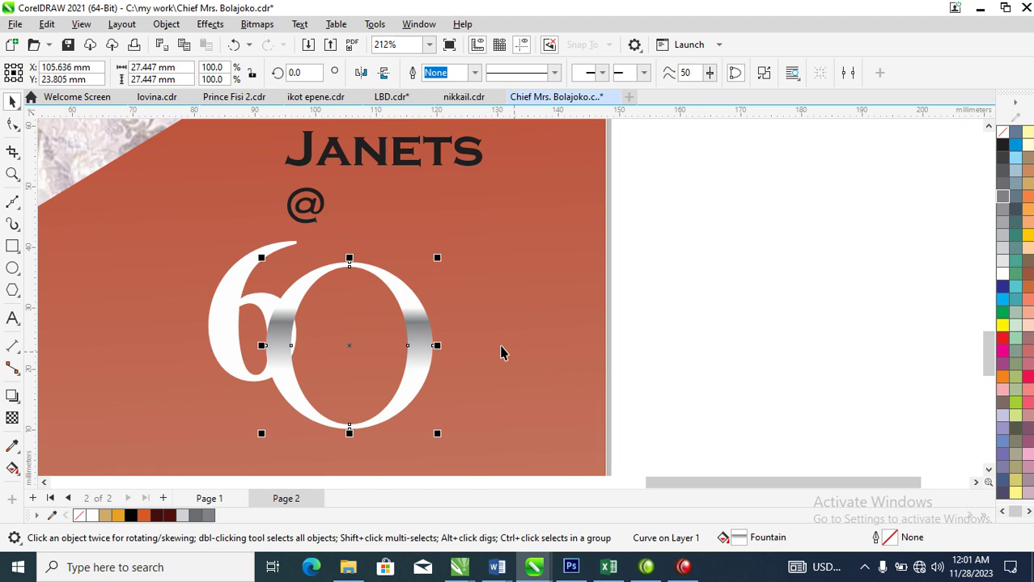
pyautogui.rightClick(1010, 277)
pyautogui.click(961, 283)
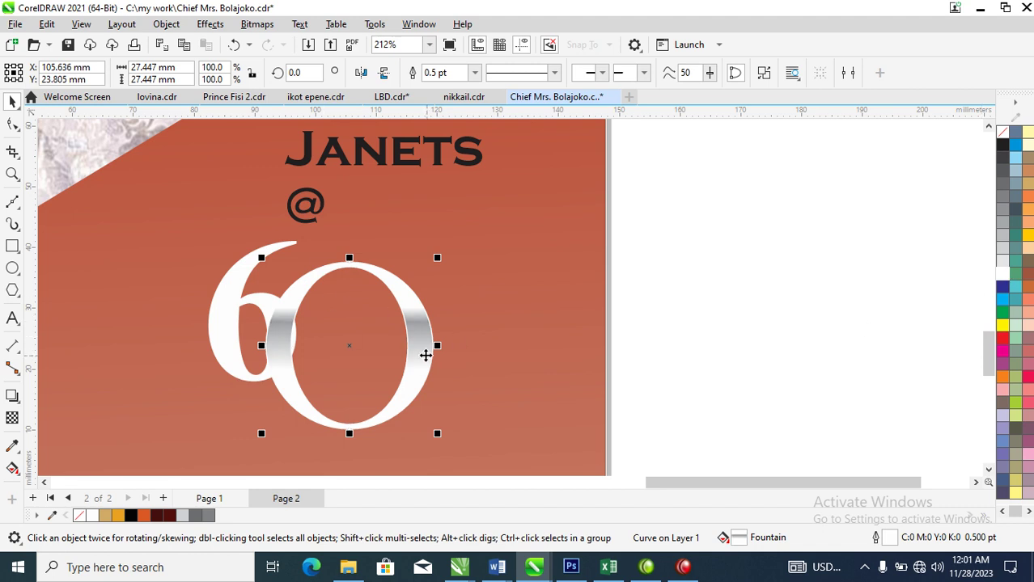
# Set the 0's outline width to 1 pt, scaling with the object and behind the fill
pyautogui.press('F12')
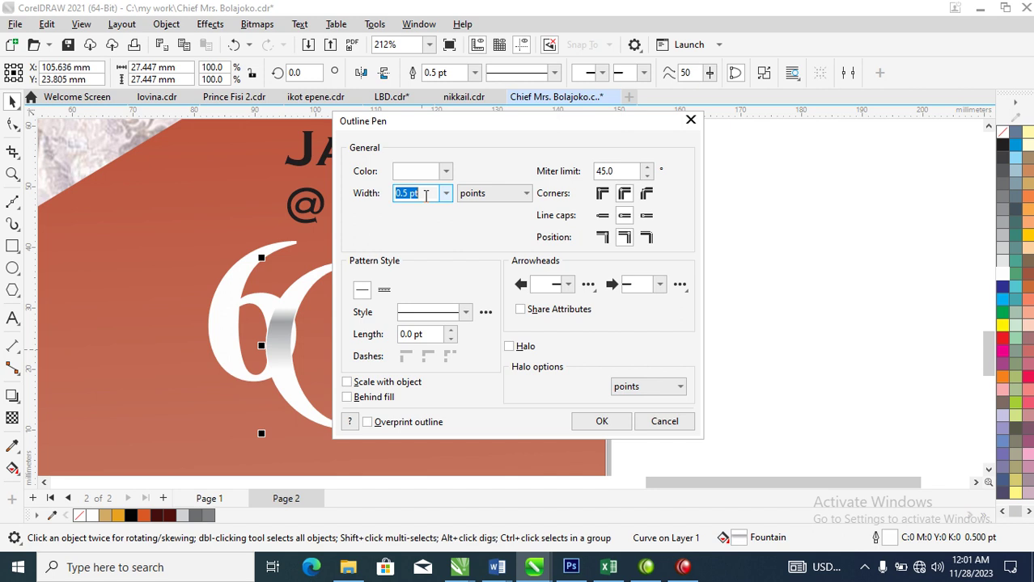
pyautogui.write('1')
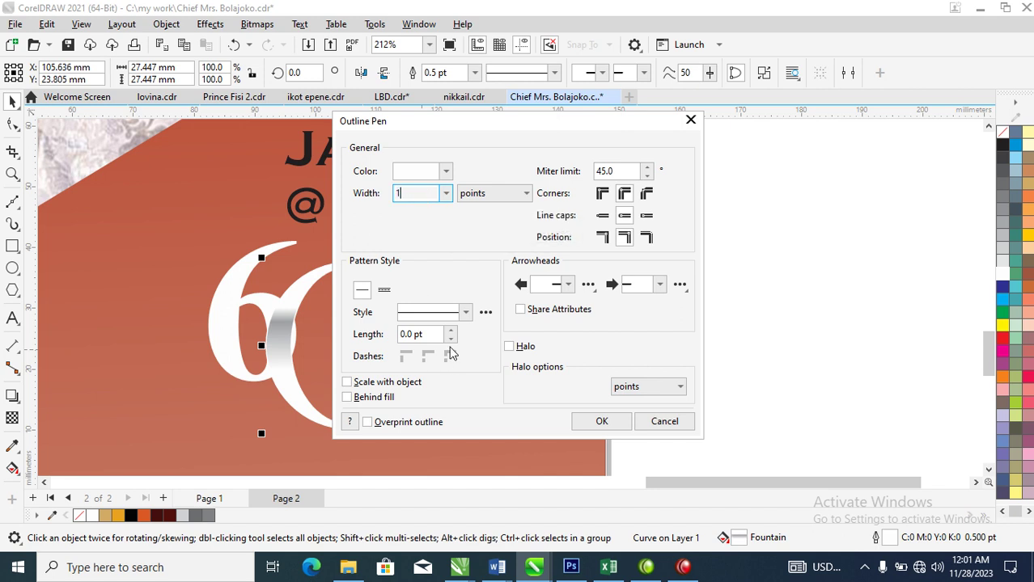
pyautogui.click(348, 382)
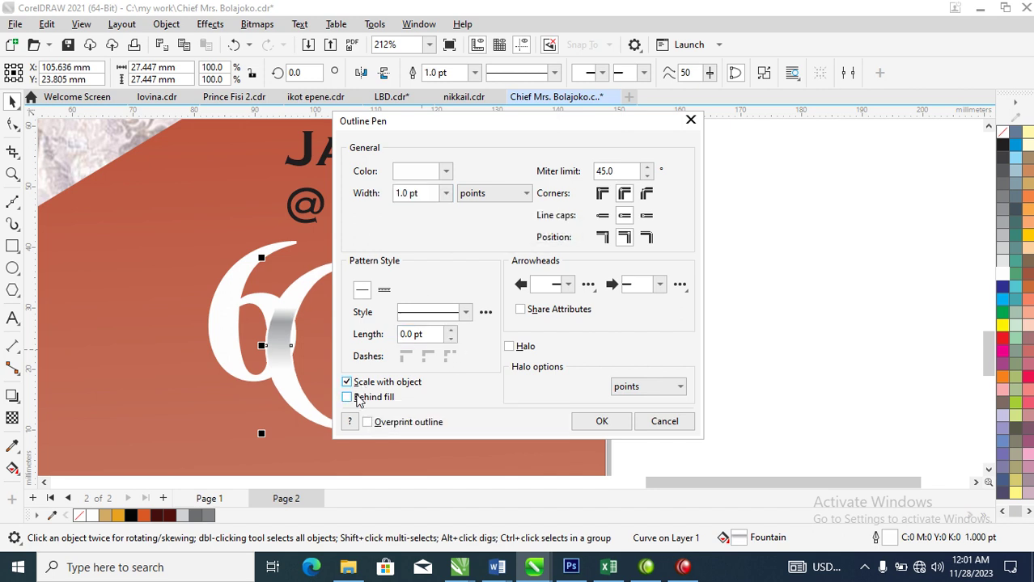
pyautogui.click(356, 401)
pyautogui.click(603, 422)
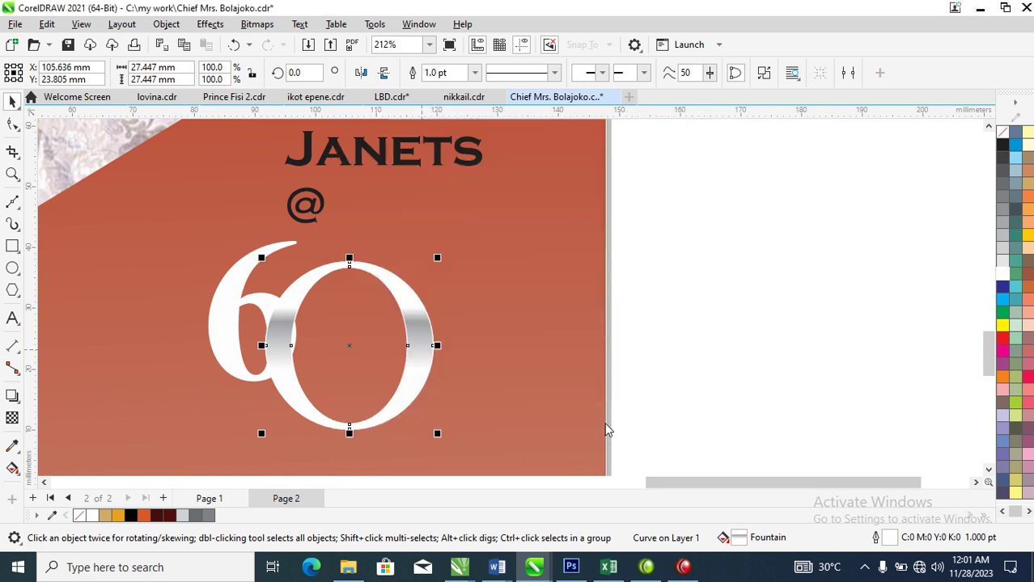
# Copy all of the 0's properties onto the 6 and nudge the 0 slightly
pyautogui.moveTo(427, 317); pyautogui.dragTo(230, 289)
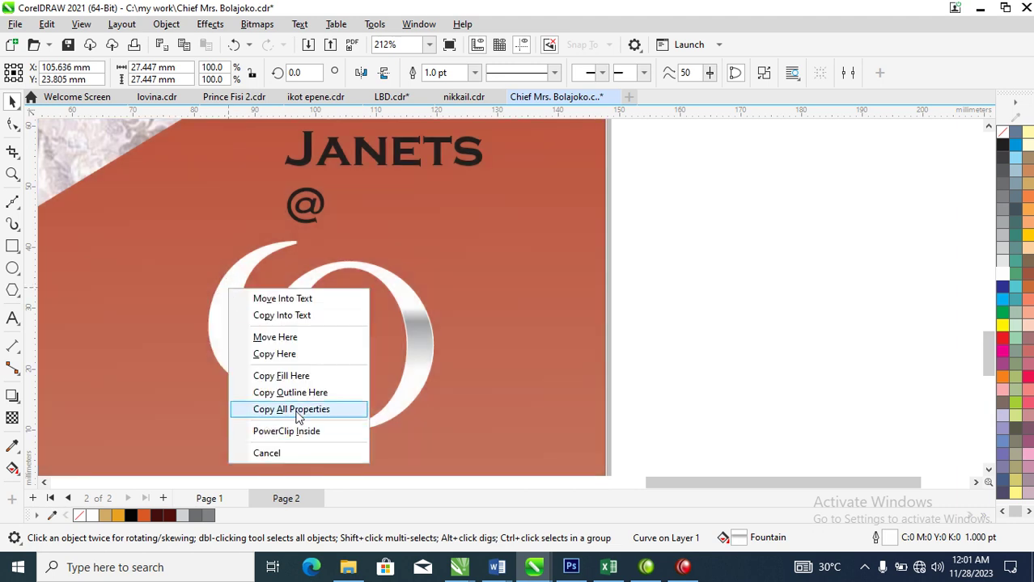
pyautogui.click(298, 410)
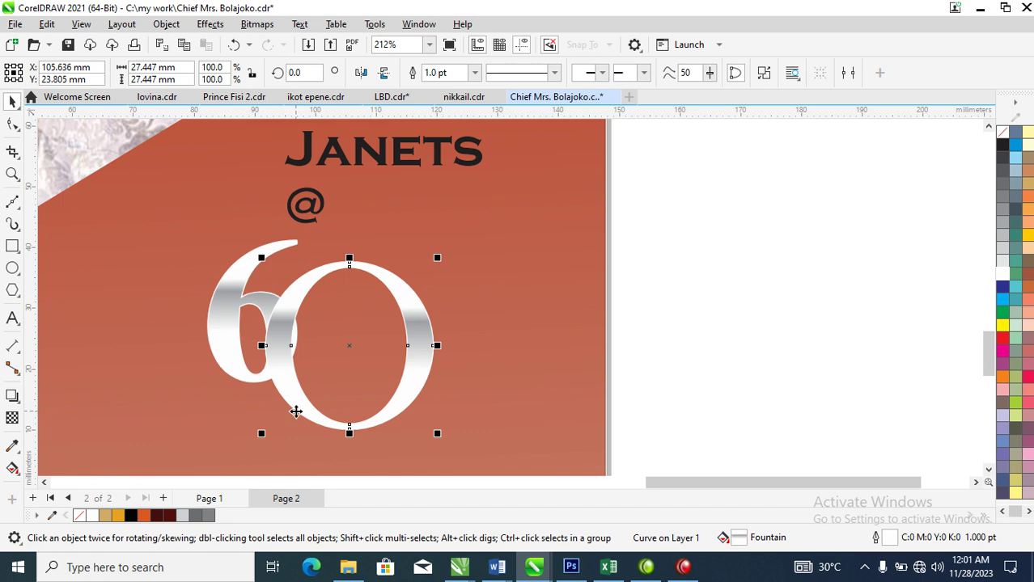
pyautogui.moveTo(428, 338)
pyautogui.mouseDown()
pyautogui.moveTo(457, 322)
pyautogui.moveTo(438, 336)
pyautogui.mouseUp()
# Shrink the 0 to 90%, set it against the 6, and select both digits
pyautogui.moveTo(447, 257); pyautogui.dragTo(462, 281)
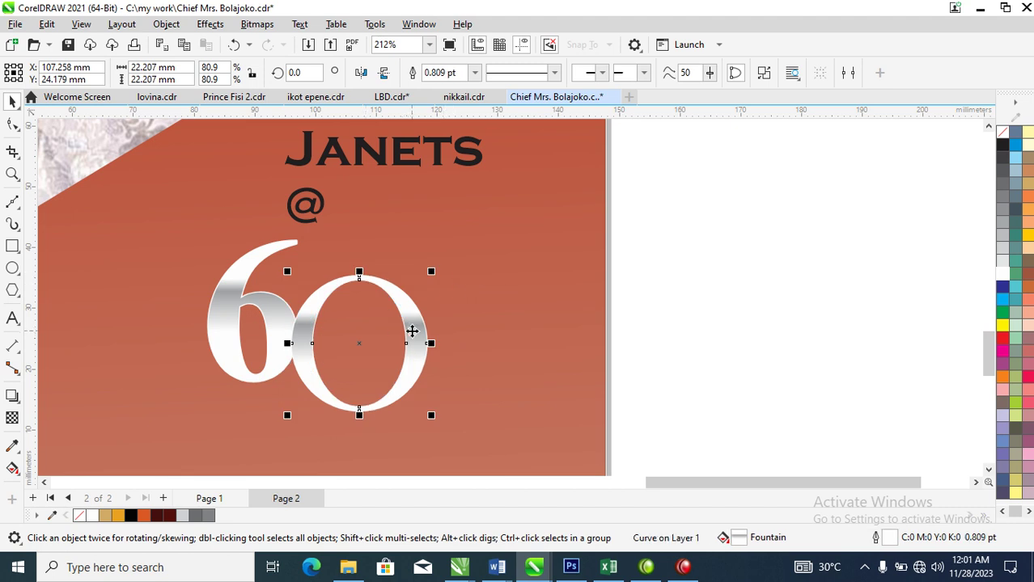
pyautogui.hotkey('ctrl', 'z')
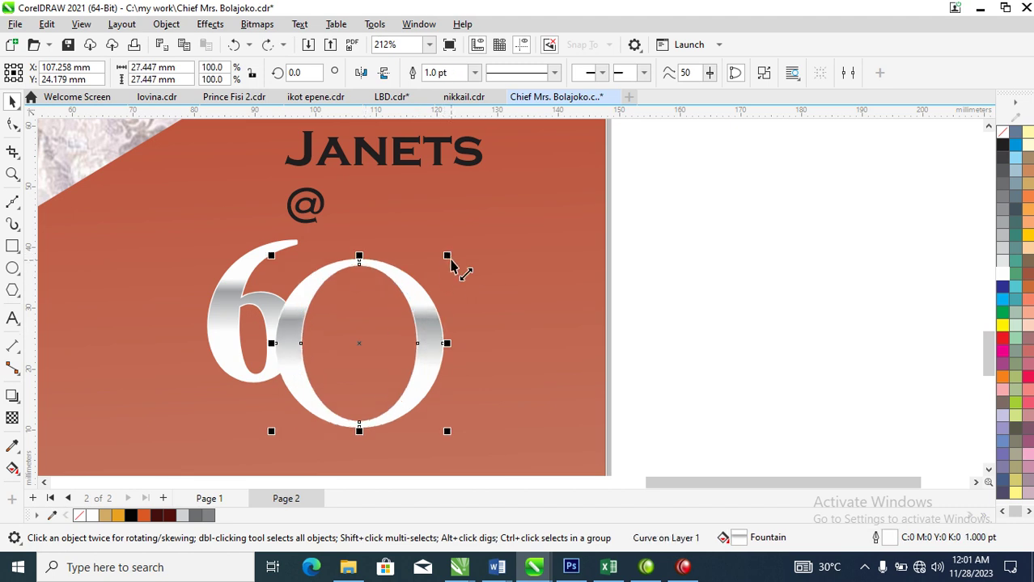
pyautogui.moveTo(448, 256); pyautogui.dragTo(438, 265)
pyautogui.moveTo(426, 331); pyautogui.dragTo(425, 332)
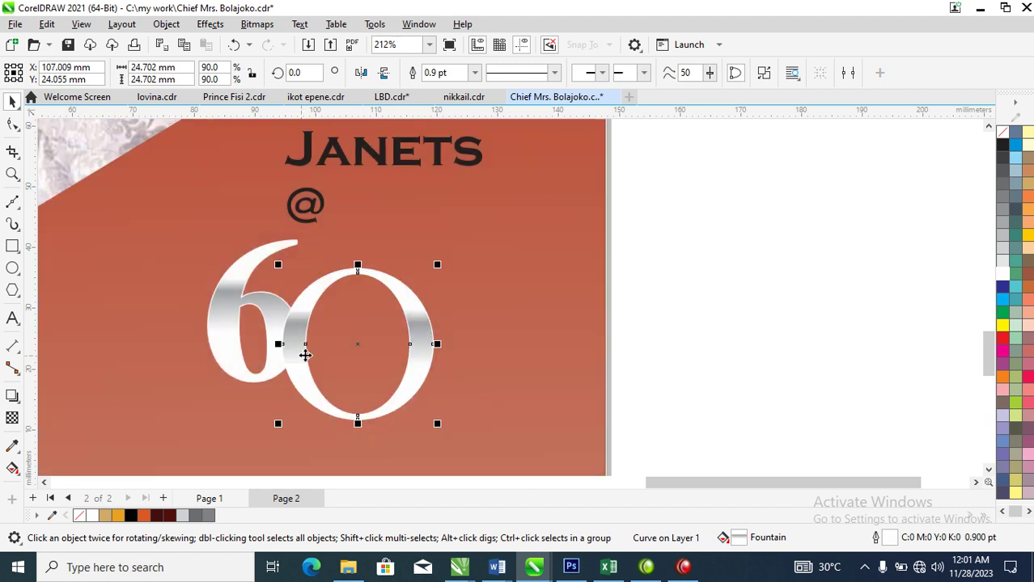
pyautogui.keyDown('shift'); pyautogui.click(241, 372); pyautogui.keyUp('shift')
pyautogui.click(12, 396)
# Cast a lower-left drop shadow from the 60, break it apart, and group the four objects
pyautogui.moveTo(322, 330); pyautogui.dragTo(229, 428)
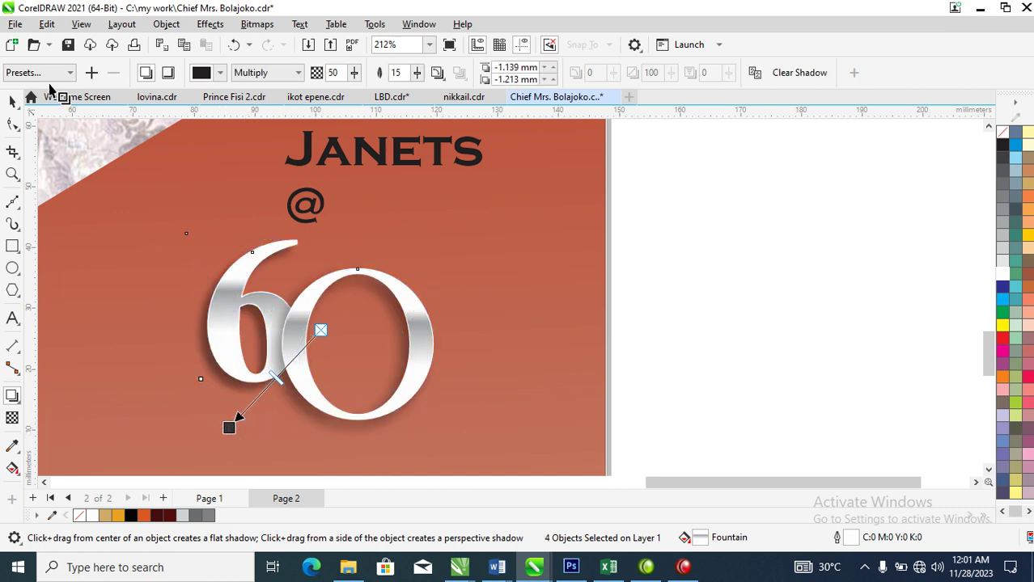
pyautogui.click(167, 27)
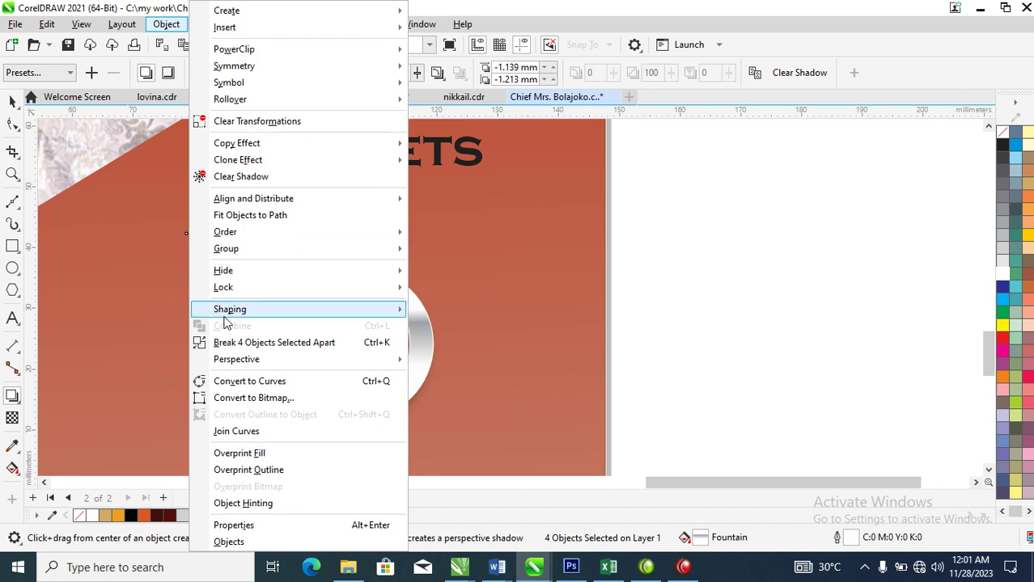
pyautogui.click(258, 348)
pyautogui.scroll(-3, 393, 311)
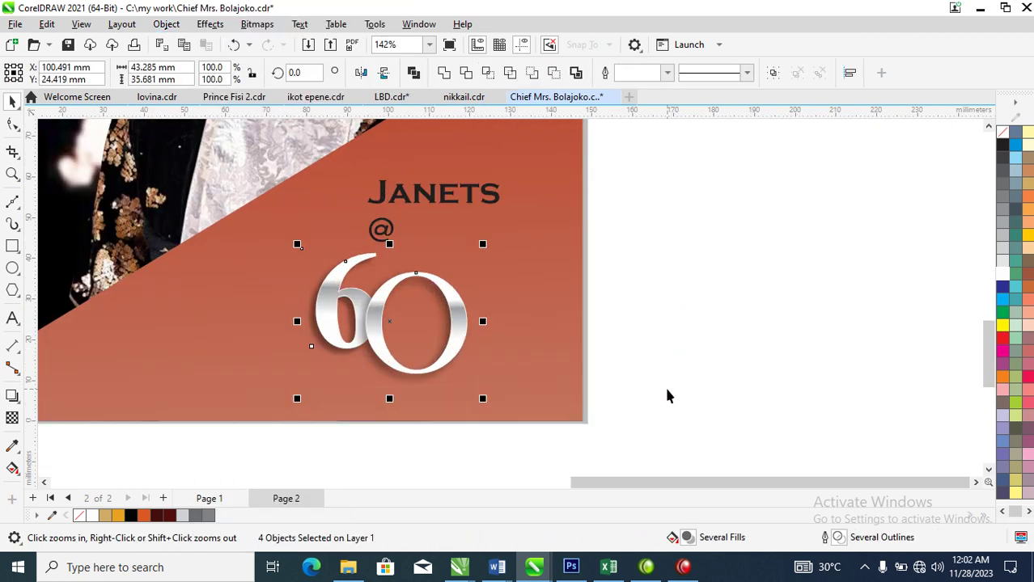
pyautogui.hotkey('ctrl', 'g')
# Move the 60 group up and right, and place a white @ above the digits
pyautogui.moveTo(446, 299); pyautogui.dragTo(484, 288)
pyautogui.moveTo(395, 231); pyautogui.dragTo(429, 245)
pyautogui.click(1002, 273)
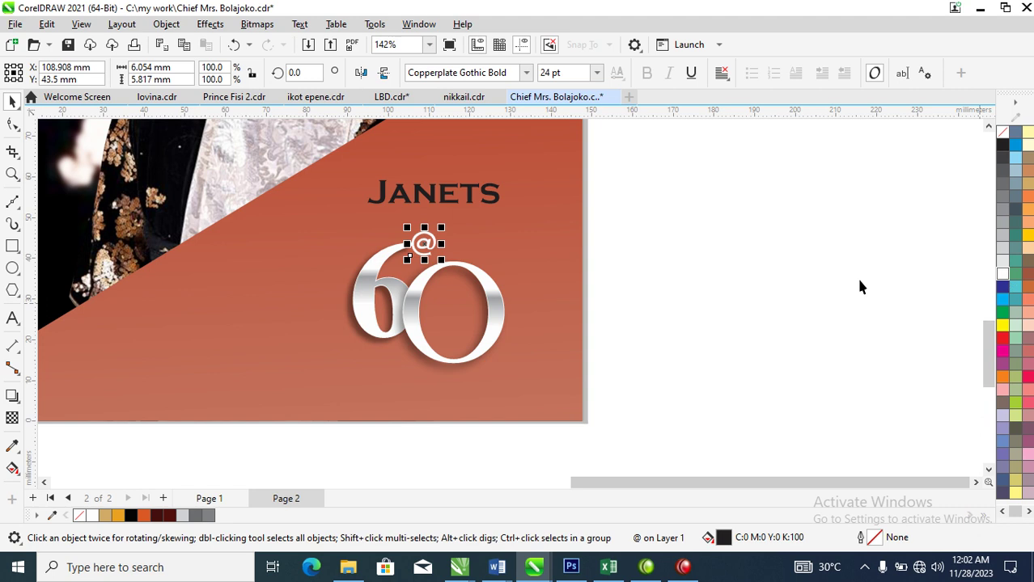
# Set the Janets heading in Edwardian Script ITC
pyautogui.click(496, 201)
pyautogui.click(526, 73)
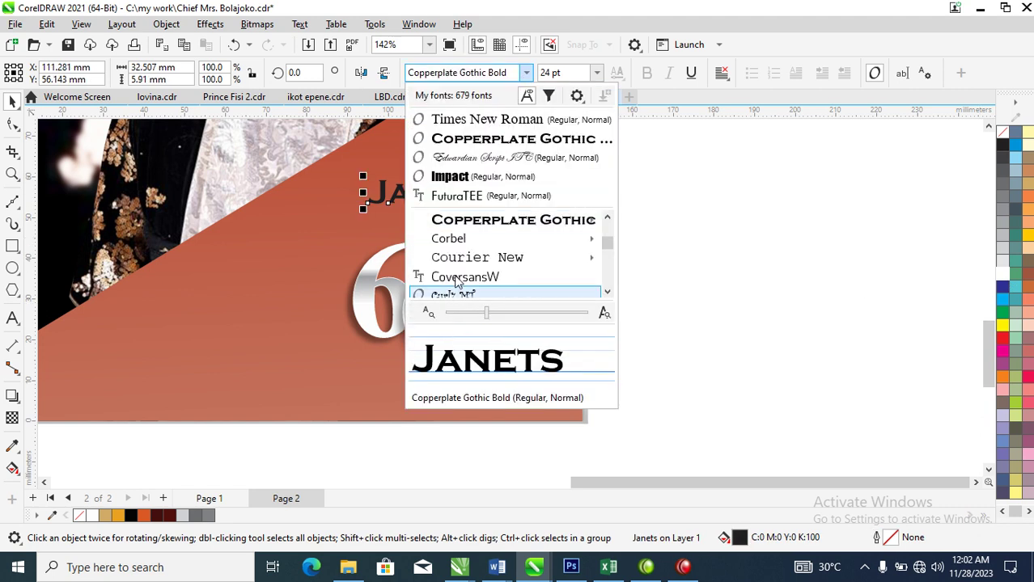
pyautogui.click(483, 157)
pyautogui.click(526, 286)
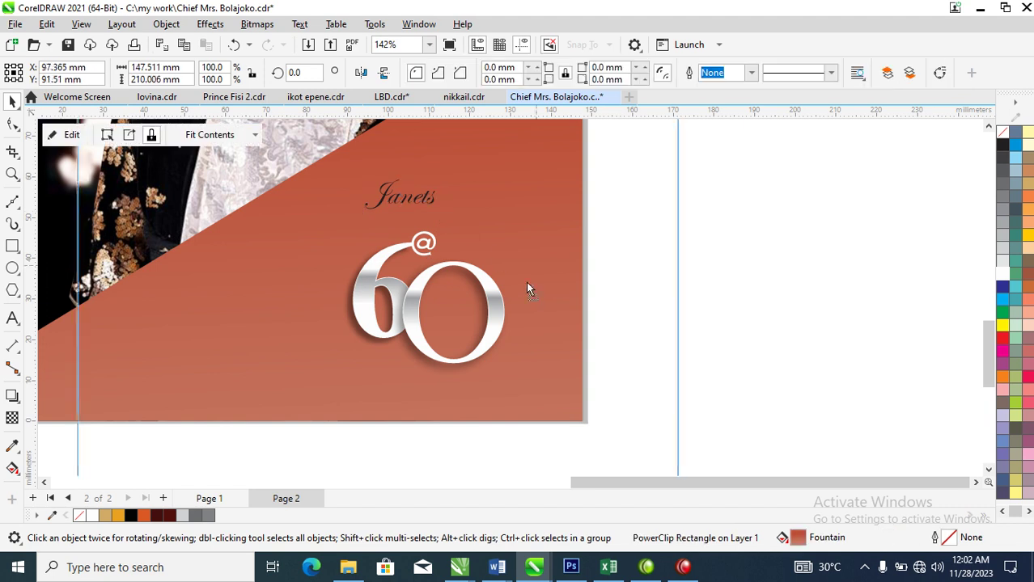
# Enlarge Janets to about 370% and make its fill and outline white
pyautogui.click(422, 194)
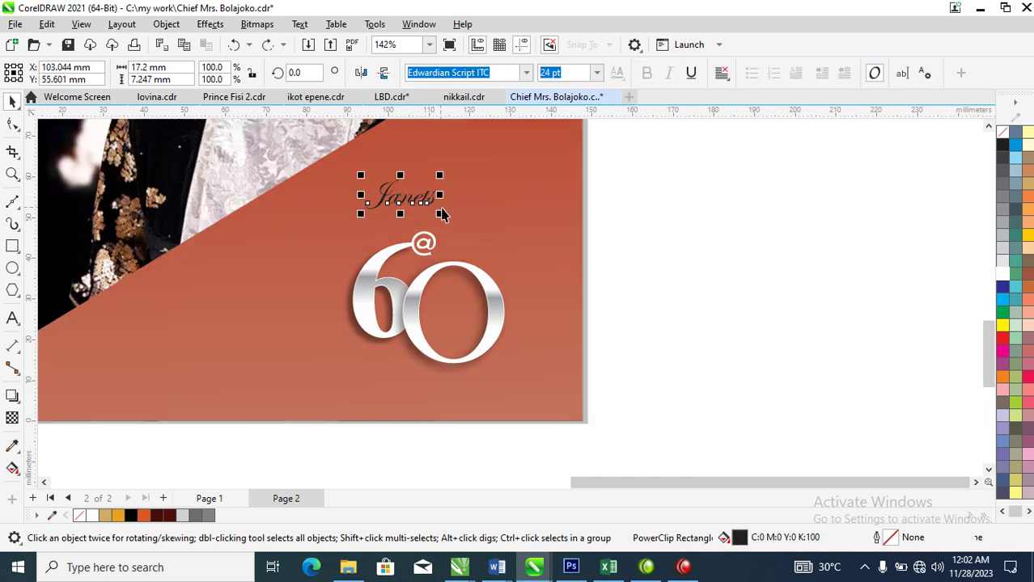
pyautogui.moveTo(450, 224); pyautogui.dragTo(700, 341)
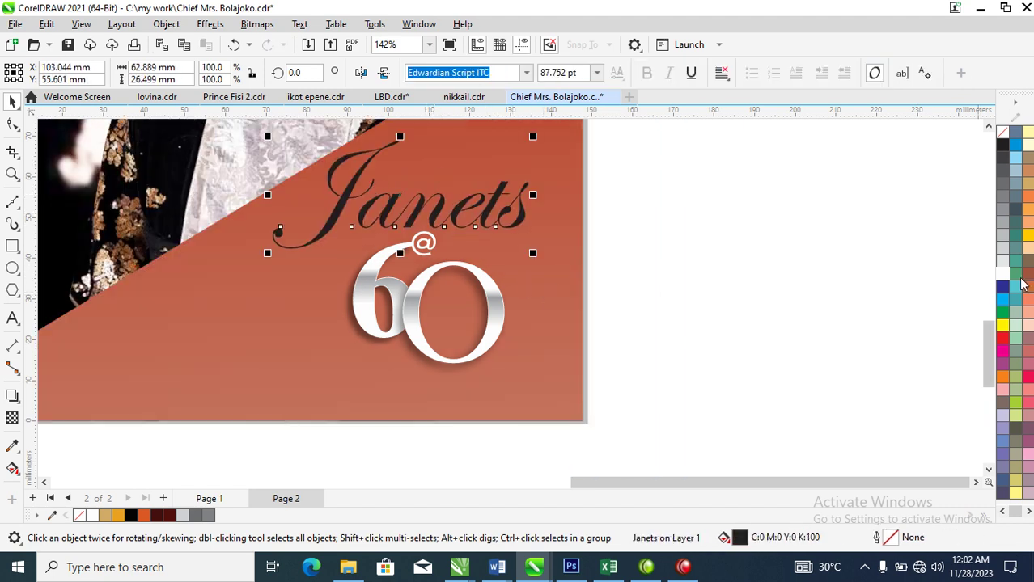
pyautogui.click(1003, 278)
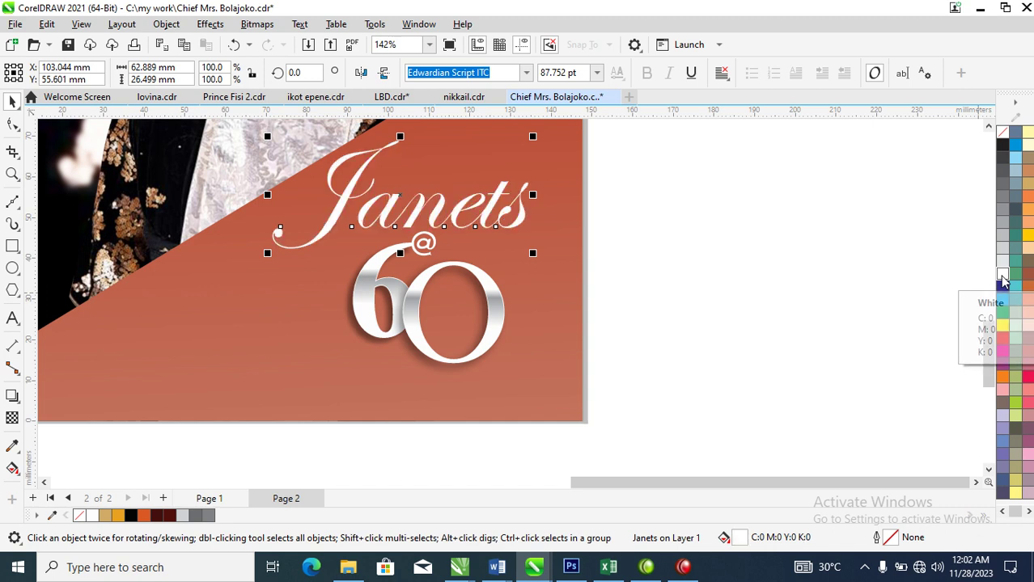
pyautogui.rightClick(1003, 279)
pyautogui.click(971, 286)
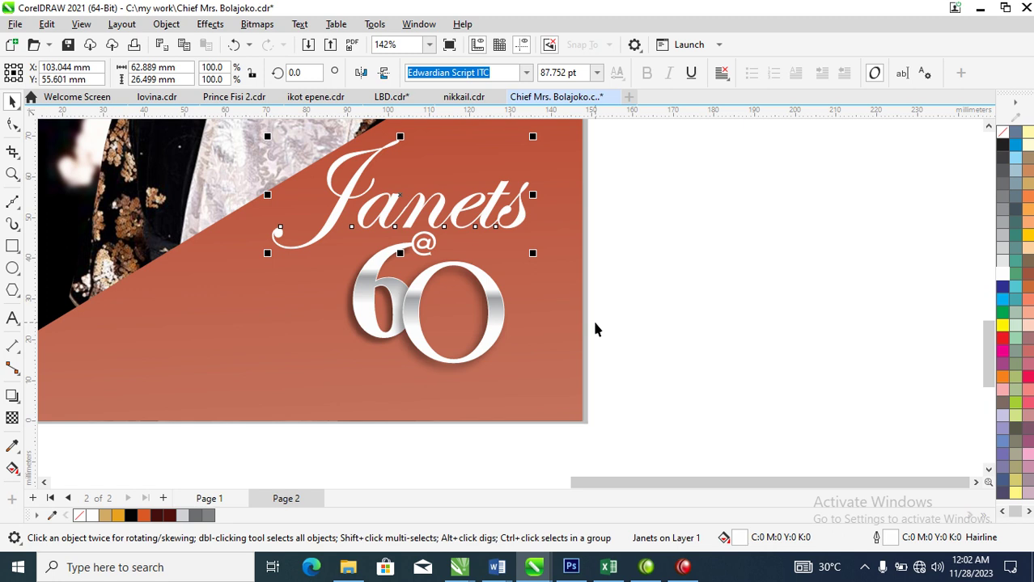
# Thicken the Janets outline to 3 pt
pyautogui.press('F12')
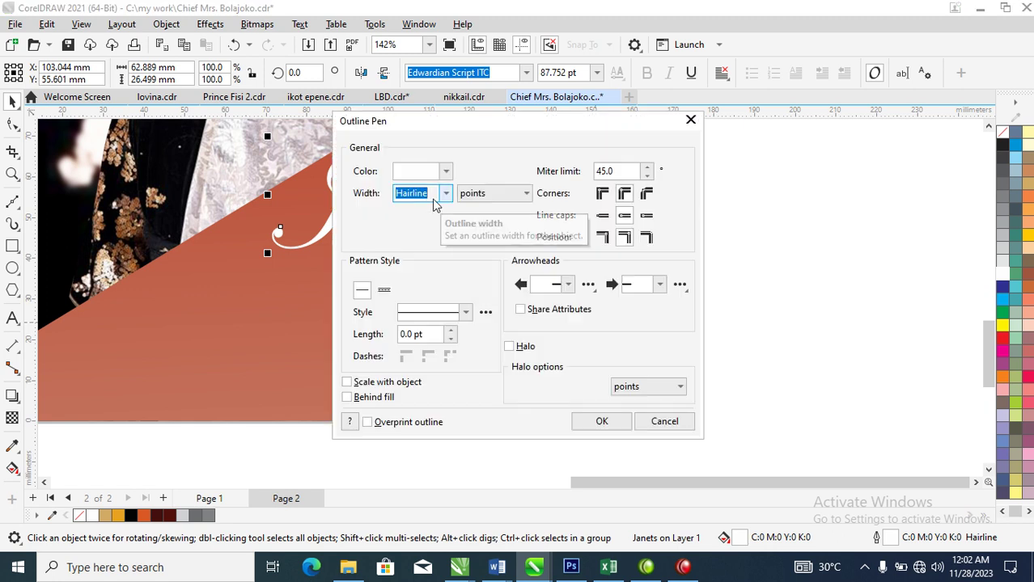
pyautogui.write('3')
pyautogui.press('Return')
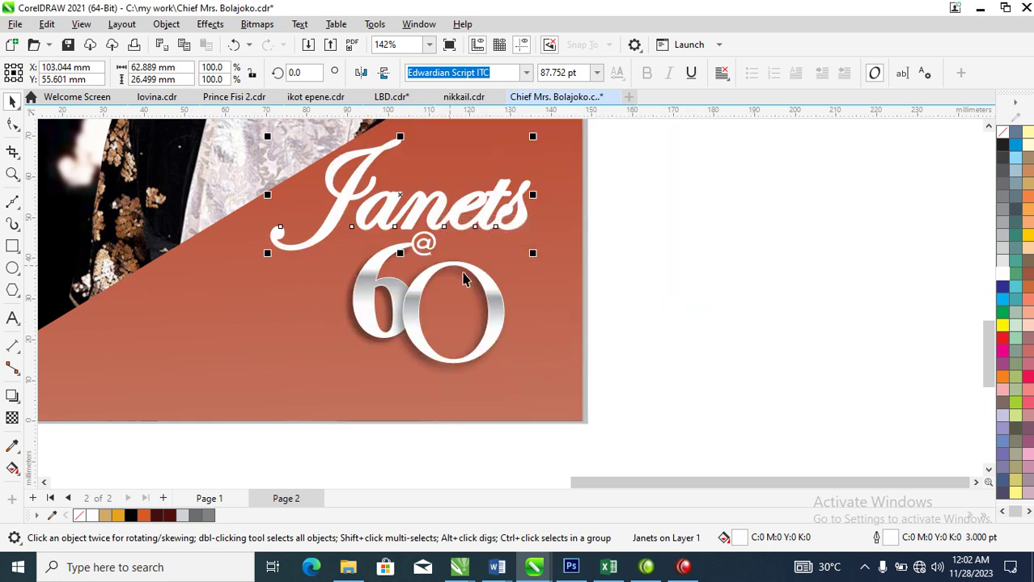
pyautogui.click(166, 23)
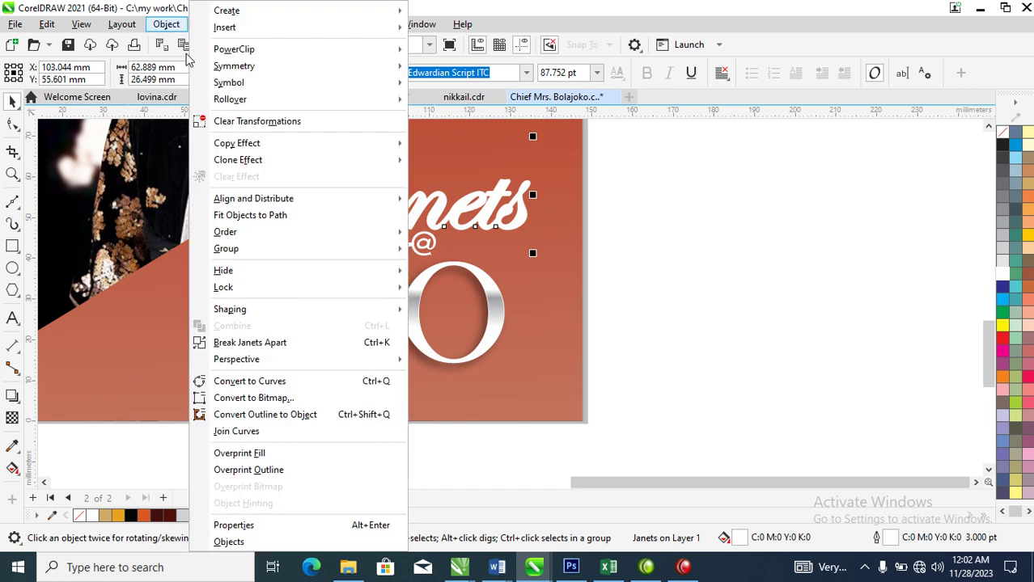
# Convert the Janets outline to an object, then right-drag the 60 group onto Janets
pyautogui.click(263, 415)
pyautogui.scroll(2, 203, 287)
pyautogui.keyDown('shift'); pyautogui.click(426, 292); pyautogui.keyUp('shift')
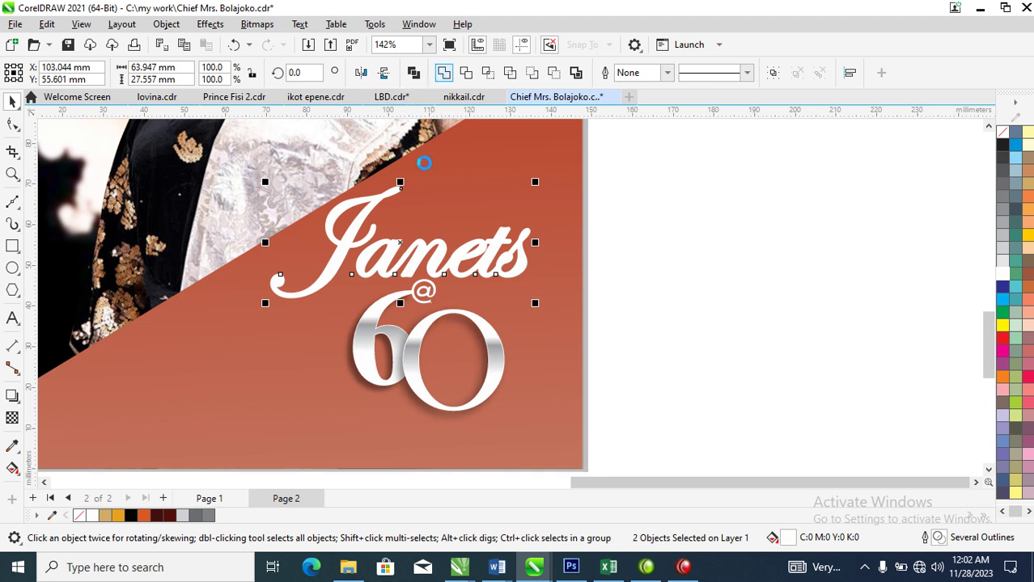
pyautogui.click(499, 367)
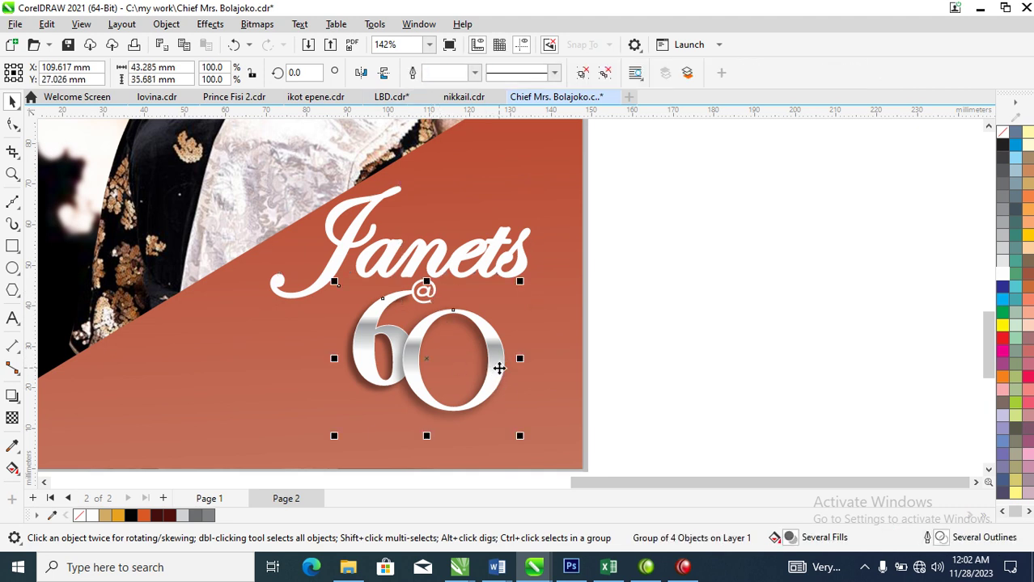
pyautogui.moveTo(500, 370); pyautogui.dragTo(343, 248)
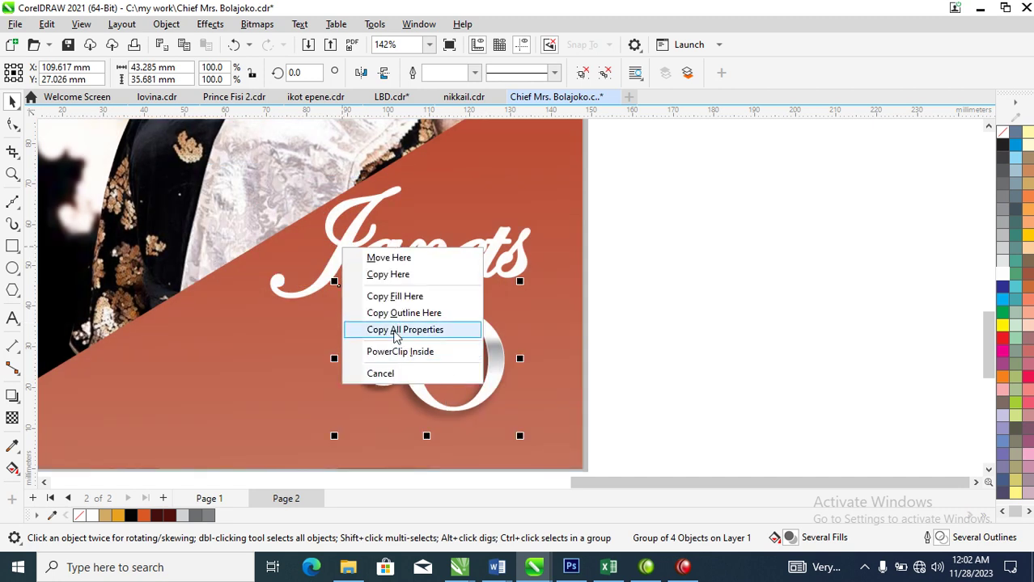
# Copy all of the 60's properties onto Janets and adjust its silver gradient length
pyautogui.click(396, 330)
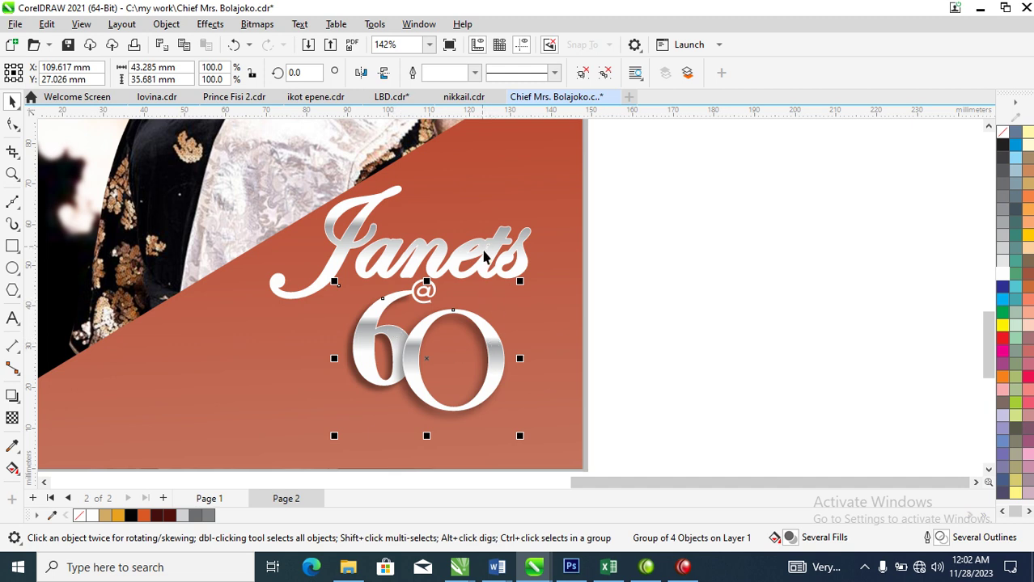
pyautogui.click(484, 254)
pyautogui.press('g')
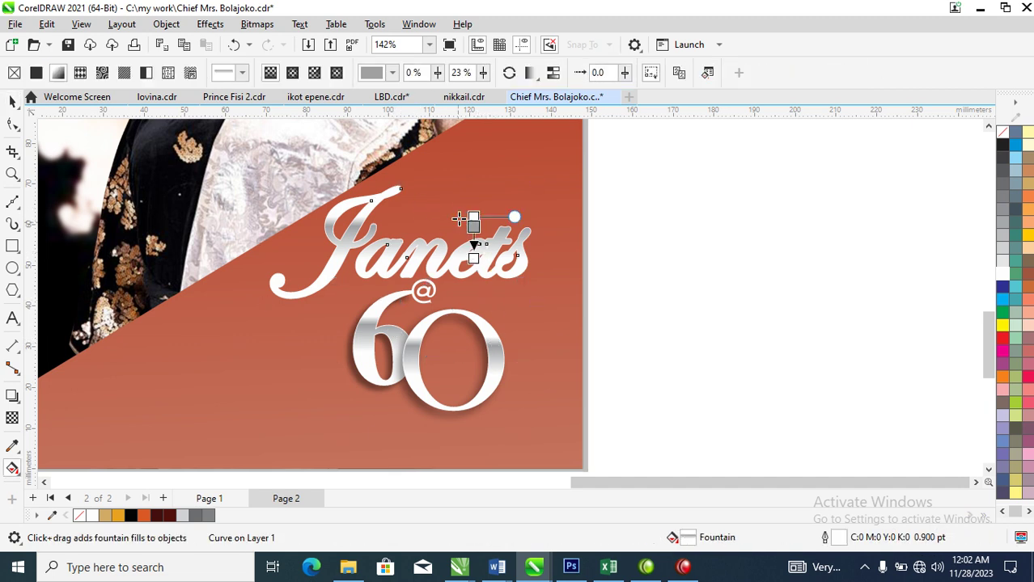
pyautogui.moveTo(474, 257); pyautogui.dragTo(474, 281)
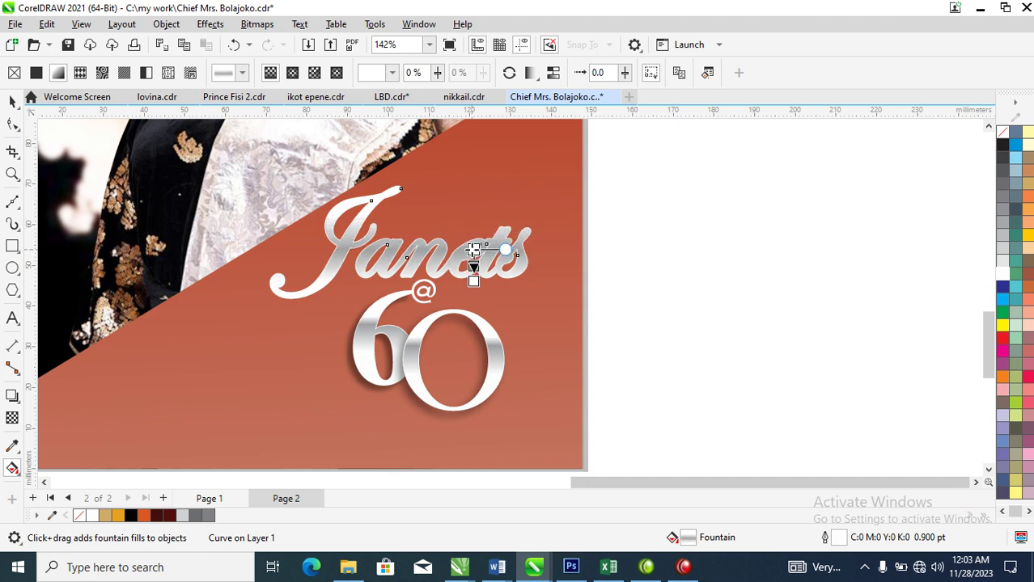
pyautogui.click(473, 280)
pyautogui.moveTo(473, 280)
pyautogui.mouseDown()
pyautogui.moveTo(473, 307)
pyautogui.moveTo(475, 273)
pyautogui.mouseUp()
pyautogui.press('space')
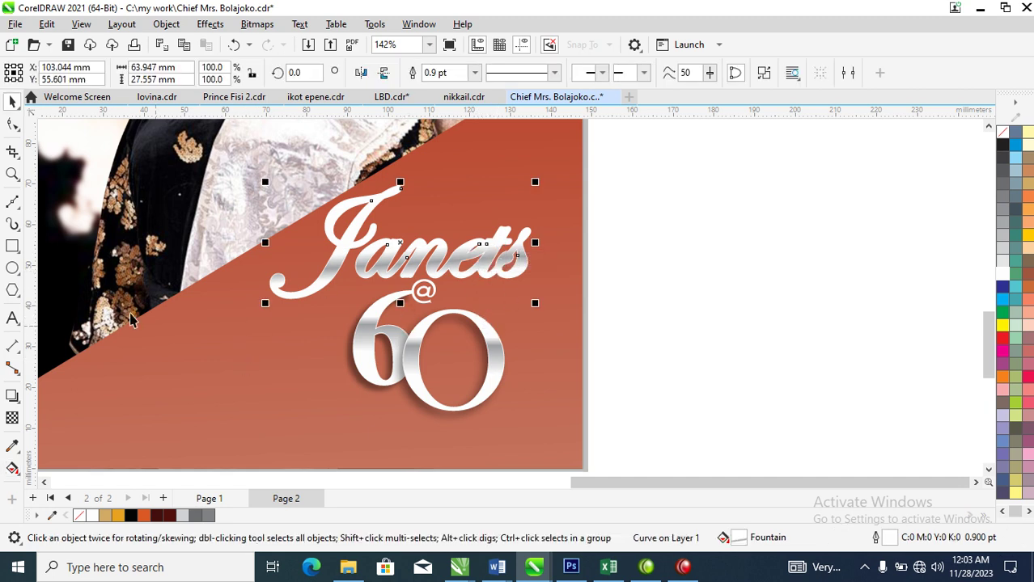
# Cast a drop shadow beneath Janets and break the shadow apart as its own object
pyautogui.click(12, 396)
pyautogui.moveTo(424, 258); pyautogui.dragTo(409, 303)
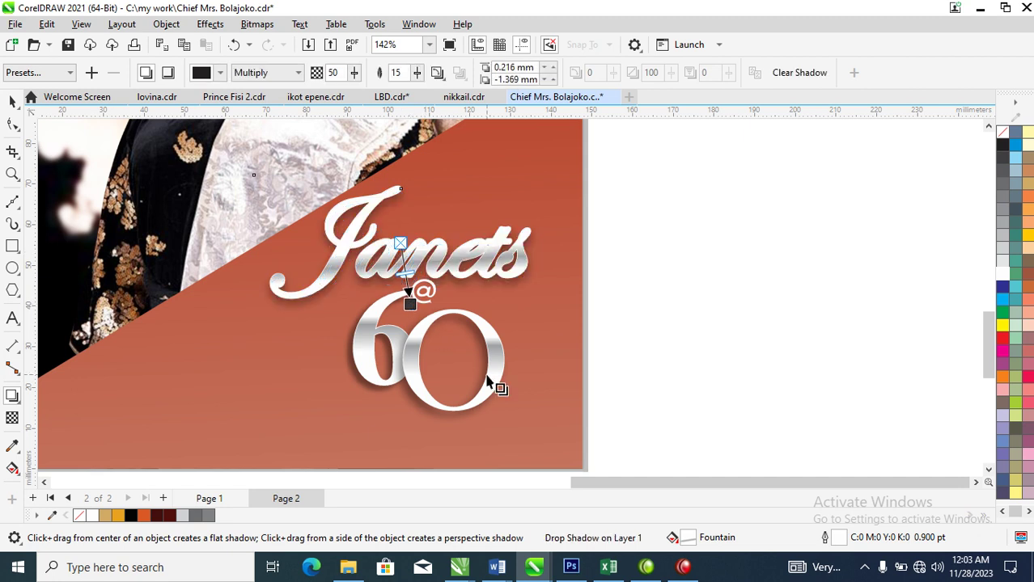
pyautogui.click(129, 24)
pyautogui.click(166, 26)
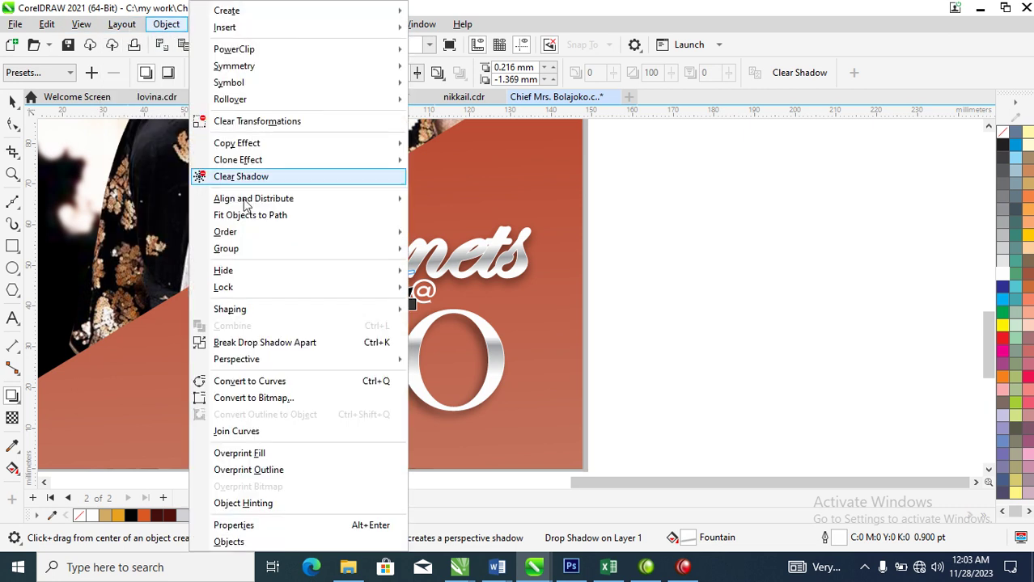
pyautogui.click(293, 343)
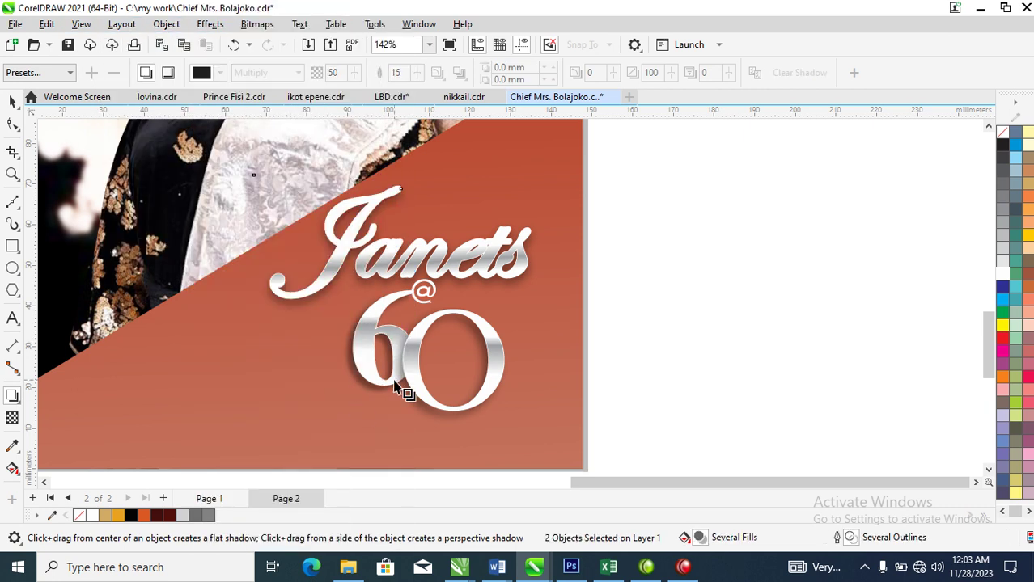
pyautogui.scroll(-4, 452, 346)
pyautogui.scroll(-2, 427, 267)
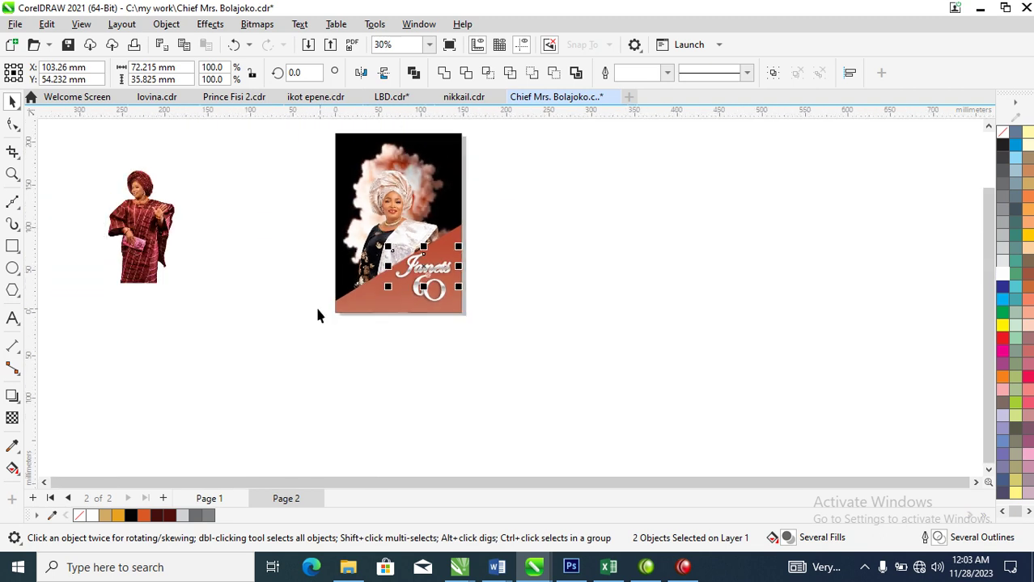
# Leave a mirrored copy of the framed portrait panel on the left side of the page
pyautogui.moveTo(94, 317); pyautogui.dragTo(586, 121)
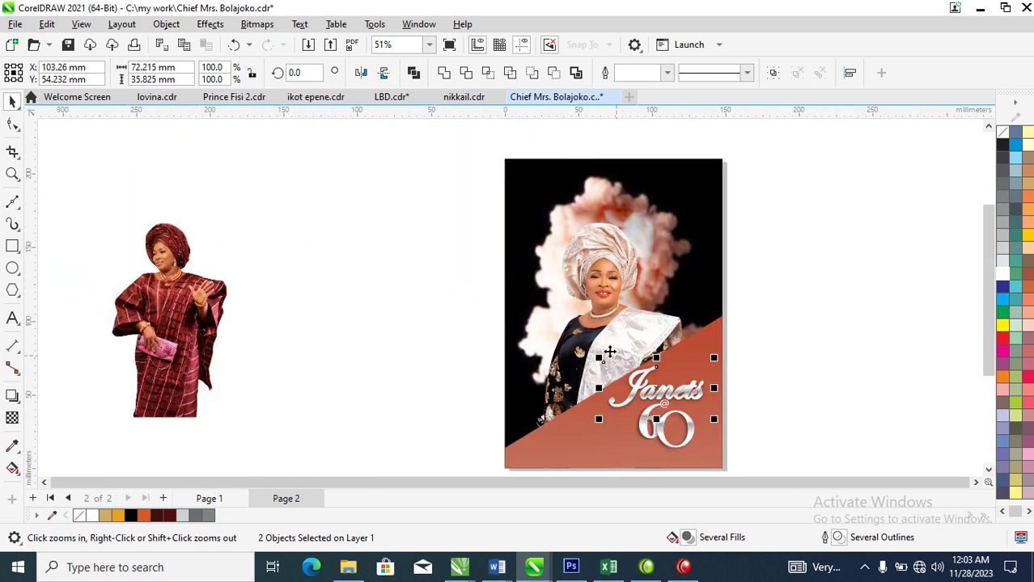
pyautogui.click(685, 224)
pyautogui.moveTo(731, 319); pyautogui.dragTo(450, 319)
pyautogui.rightClick(450, 319)
pyautogui.click(376, 233)
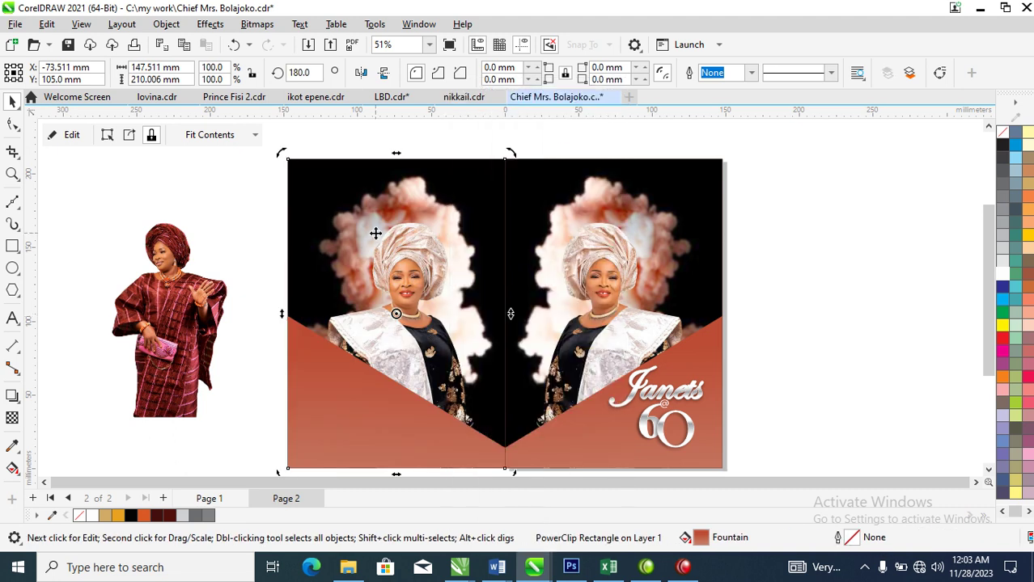
# Delete the duplicate woman from the left copy and enlarge its cloud background to about 291%
pyautogui.keyDown('ctrl'); pyautogui.click(419, 227); pyautogui.keyUp('ctrl')
pyautogui.press('Delete')
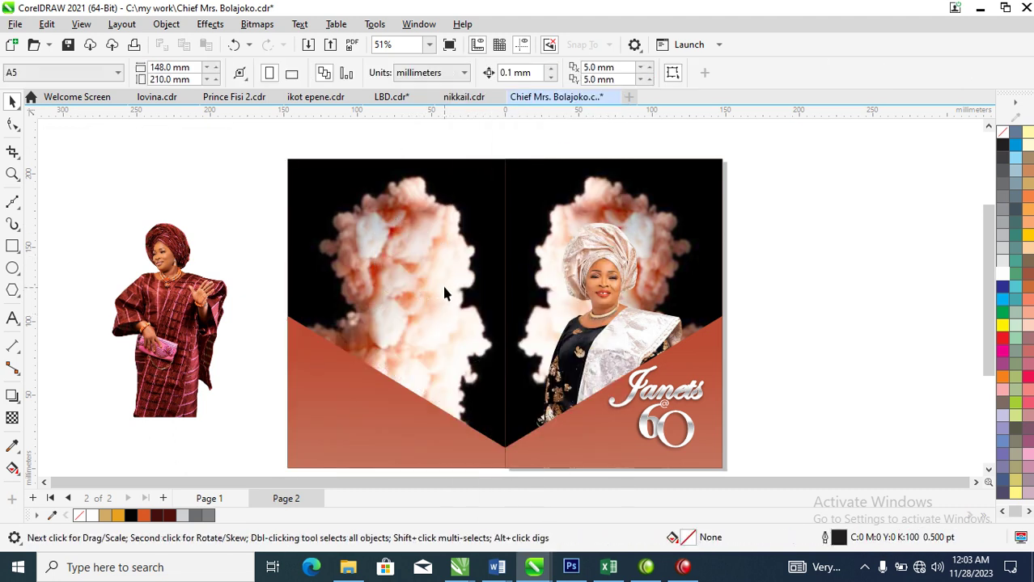
pyautogui.click(426, 234)
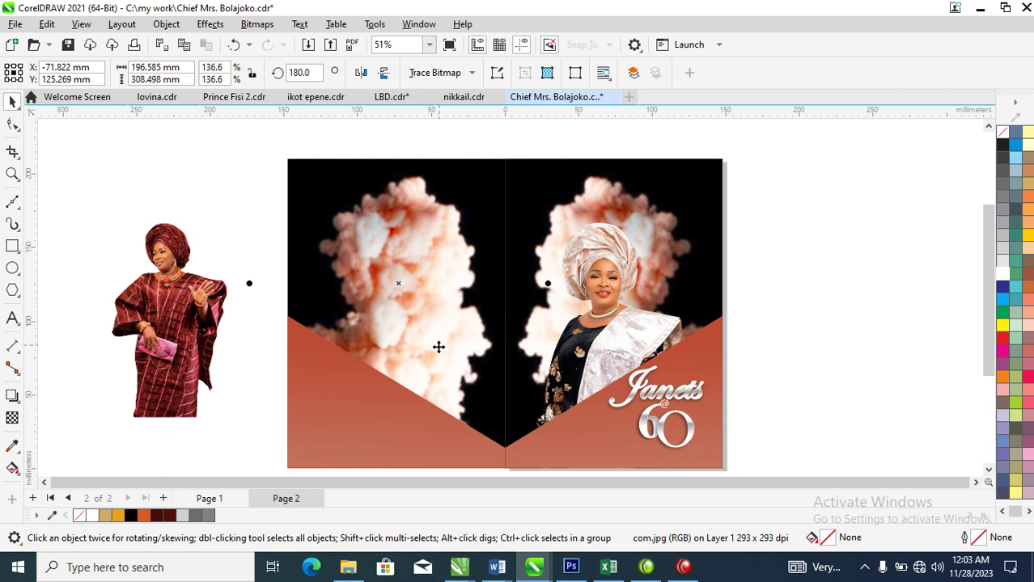
pyautogui.scroll(-2, 458, 223)
pyautogui.moveTo(518, 412)
pyautogui.mouseDown()
pyautogui.moveTo(676, 411)
pyautogui.moveTo(582, 398)
pyautogui.moveTo(435, 239)
pyautogui.moveTo(418, 245)
pyautogui.moveTo(427, 245)
pyautogui.mouseUp()
pyautogui.moveTo(444, 210); pyautogui.dragTo(453, 218)
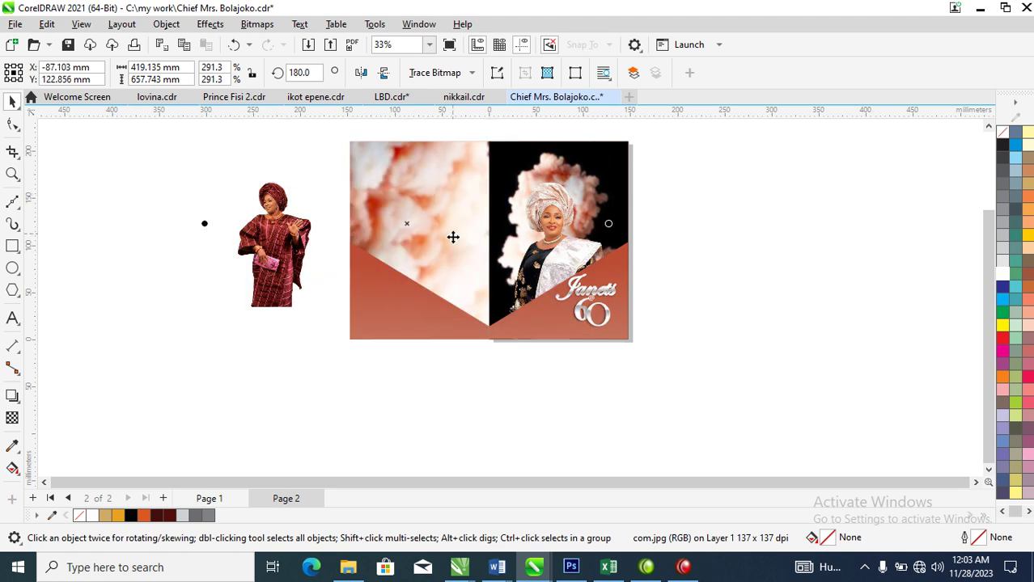
# Place the aso-oke woman picture inside the left panel's frame
pyautogui.click(698, 269)
pyautogui.click(275, 247)
pyautogui.moveTo(275, 247); pyautogui.dragTo(420, 252)
pyautogui.click(479, 300)
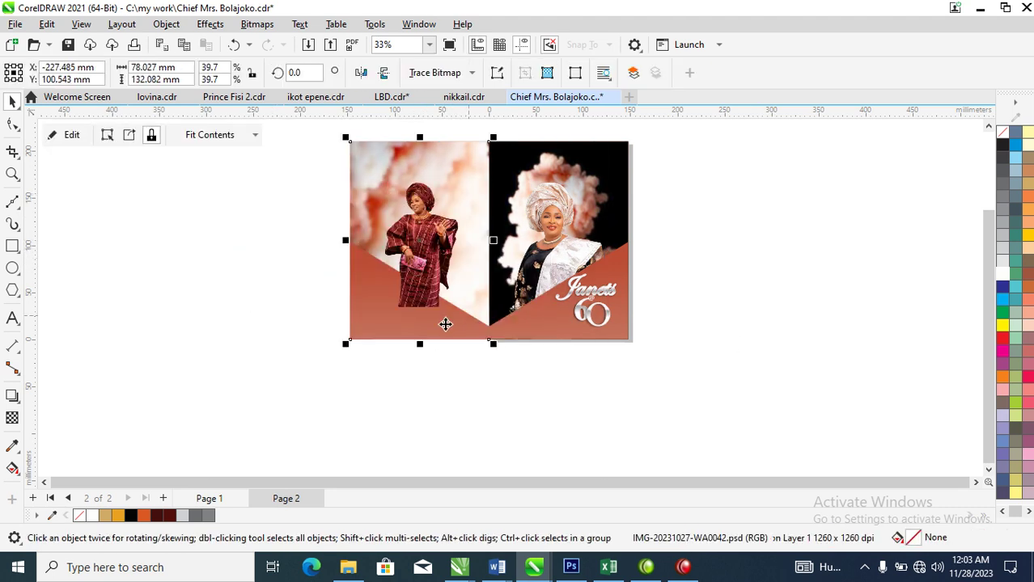
# Scale the red-outfit woman to about 70.6% (138.9 × 235.1 mm) inside the left panel
pyautogui.keyDown('ctrl'); pyautogui.click(432, 251); pyautogui.keyUp('ctrl')
pyautogui.moveTo(468, 320); pyautogui.dragTo(489, 356)
pyautogui.moveTo(444, 247); pyautogui.dragTo(448, 246)
pyautogui.moveTo(296, 348); pyautogui.dragTo(680, 194)
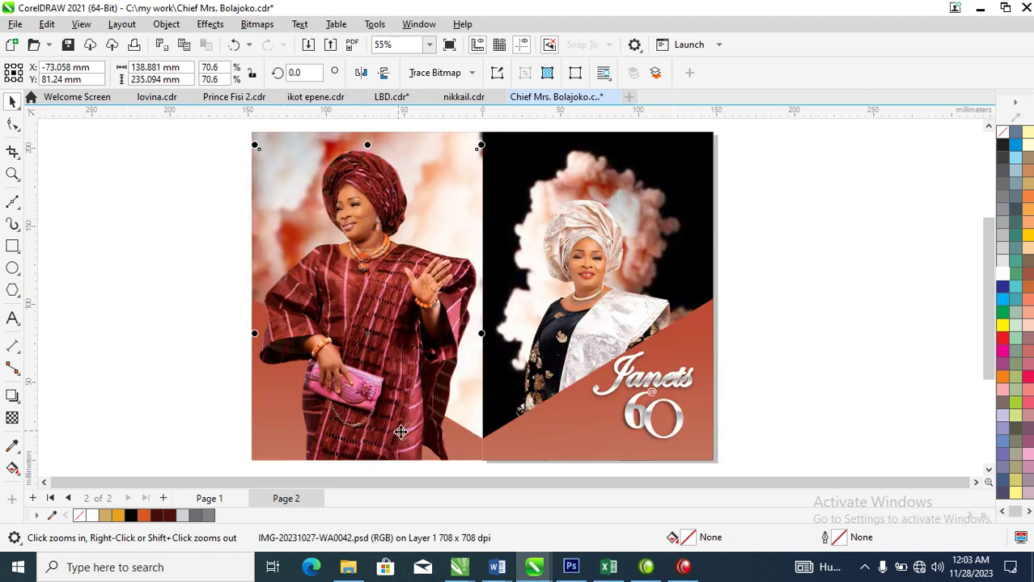
pyautogui.press('F8')
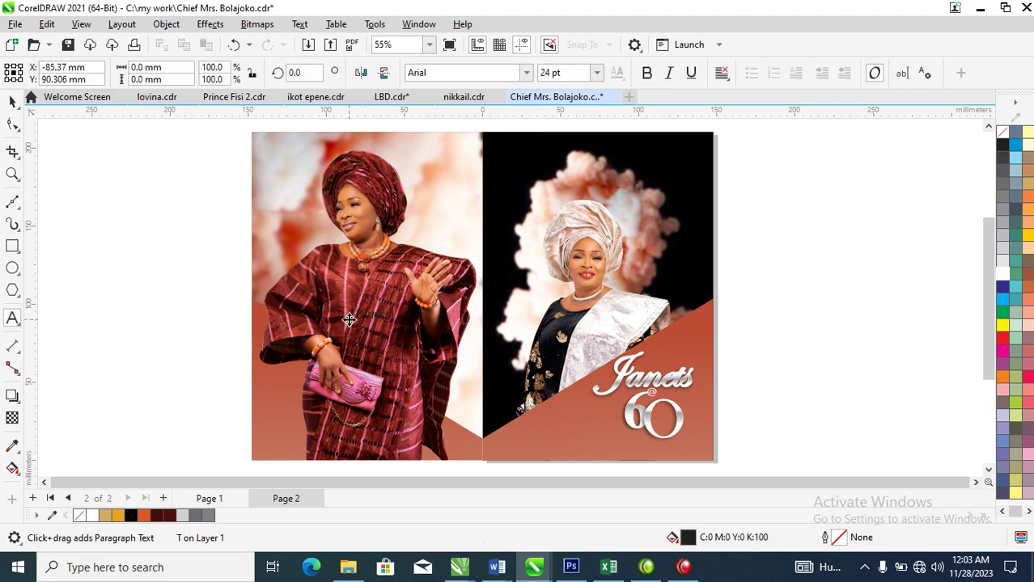
# Add the text 'Thanks For Coming' in white FuturaTEE on the woman's robe
pyautogui.click(349, 319)
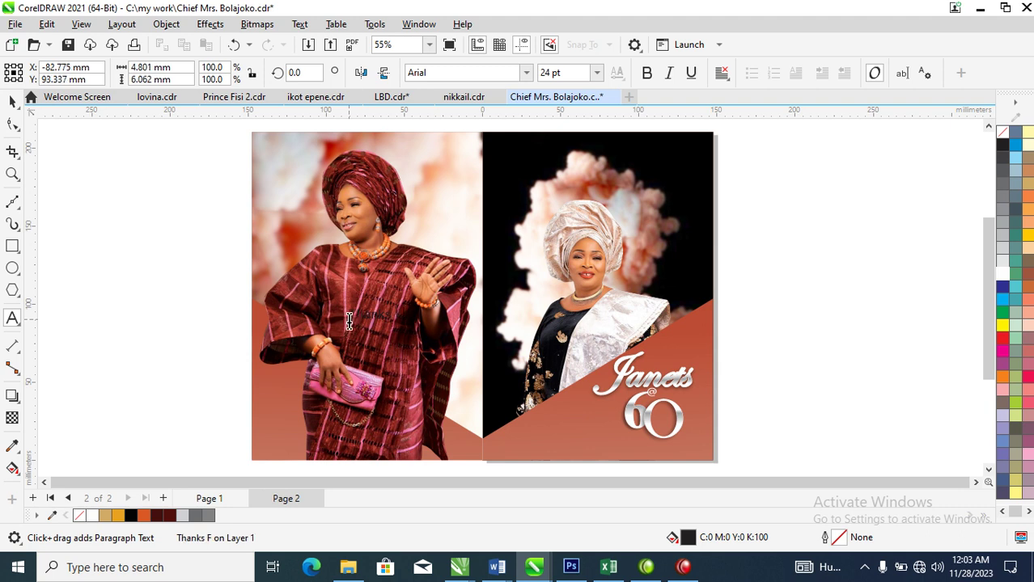
pyautogui.write('or C')
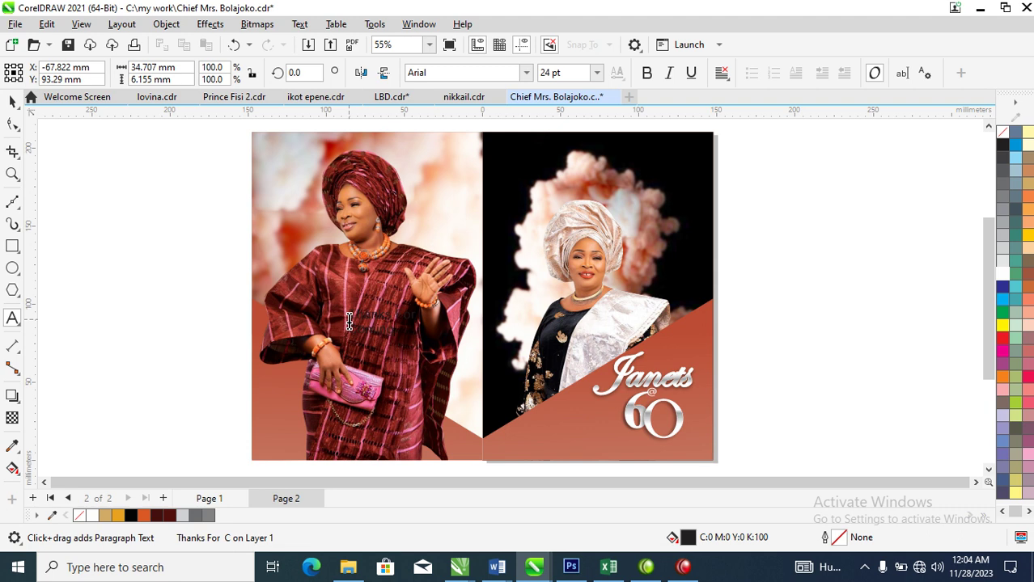
pyautogui.hotkey('ctrl', 'space')
pyautogui.click(526, 73)
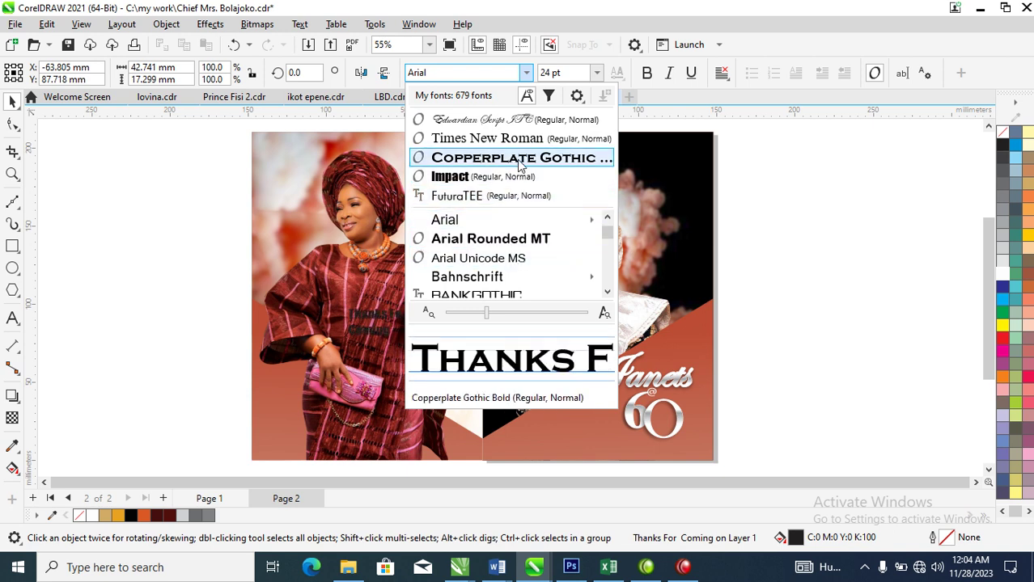
pyautogui.click(522, 195)
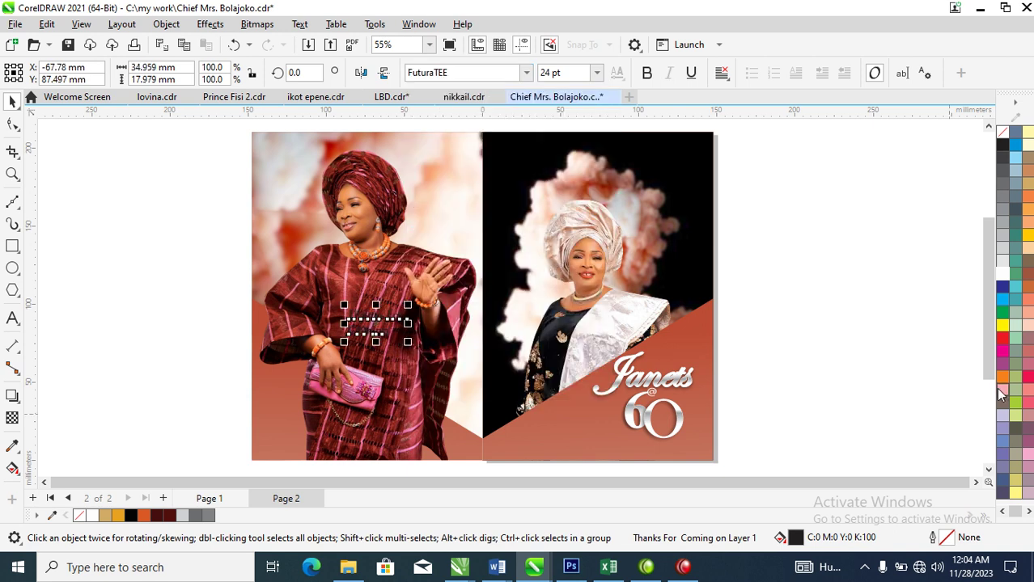
pyautogui.click(1002, 280)
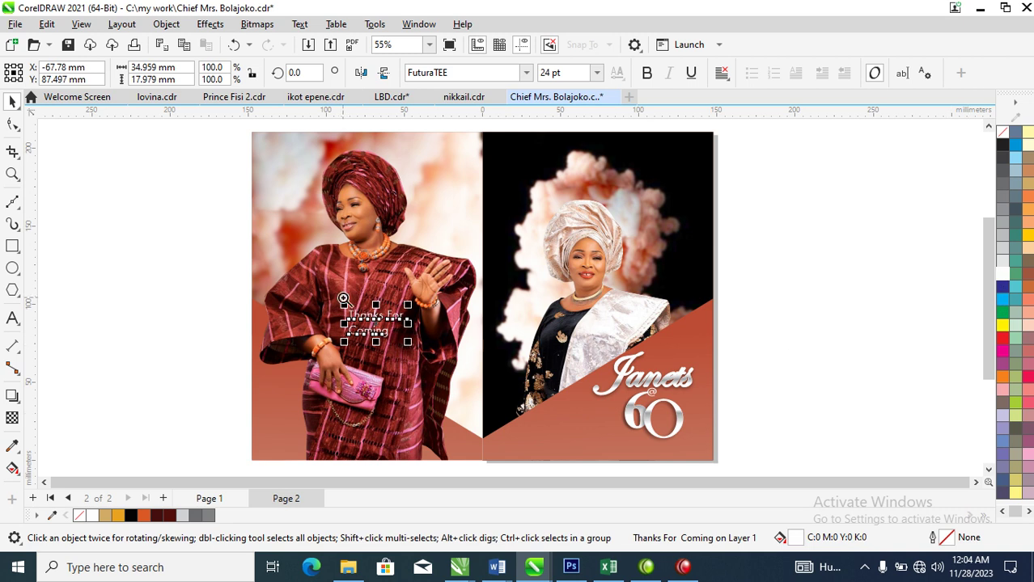
# Break the text apart, enlarge 'Coming' to about 281% and centre it under 'Thanks For'
pyautogui.press('z')
pyautogui.click(427, 364)
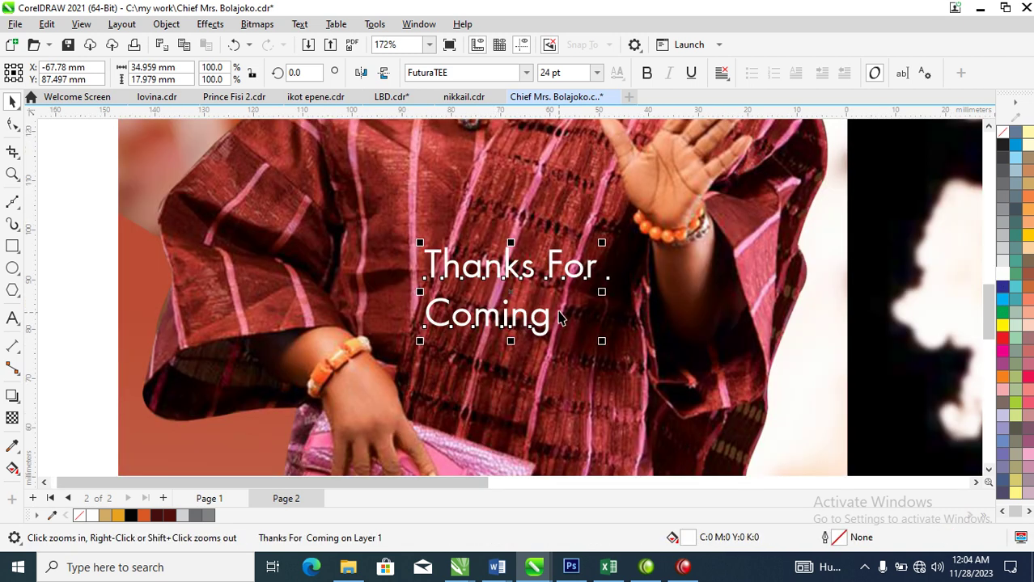
pyautogui.hotkey('ctrl', 'k')
pyautogui.press('space')
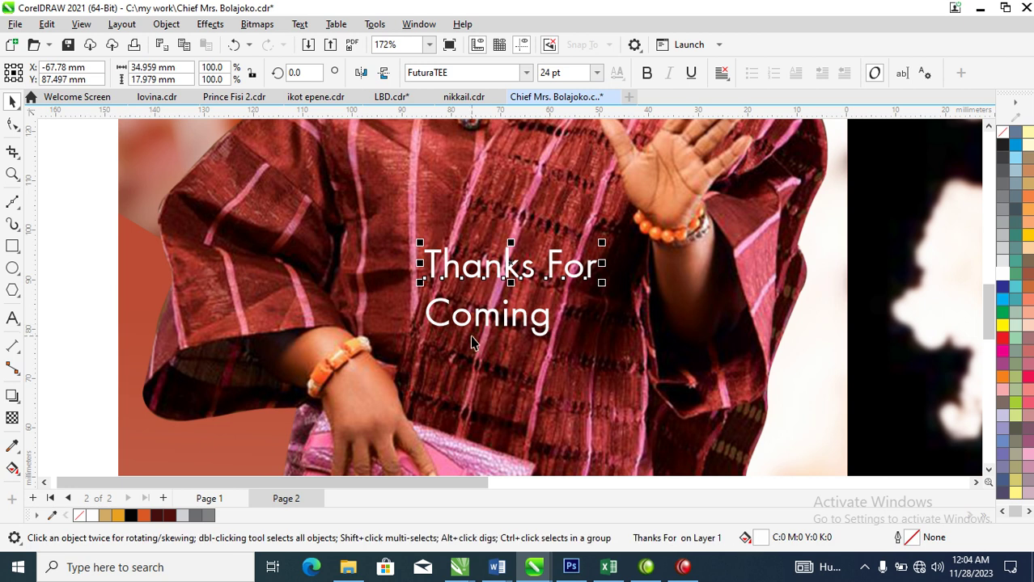
pyautogui.click(542, 331)
pyautogui.moveTo(555, 337); pyautogui.dragTo(646, 403)
pyautogui.moveTo(267, 216); pyautogui.dragTo(769, 427)
pyautogui.press('c')
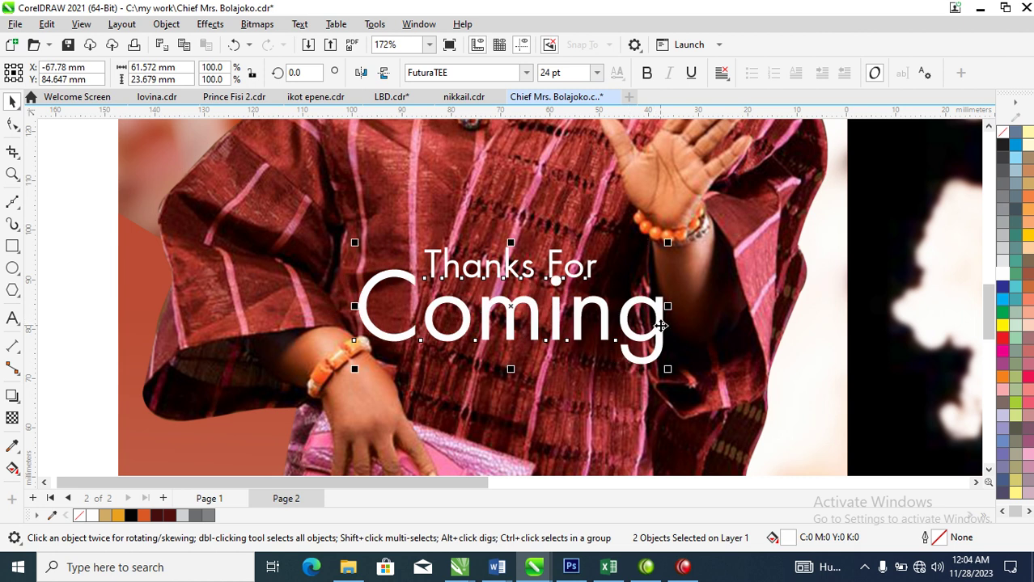